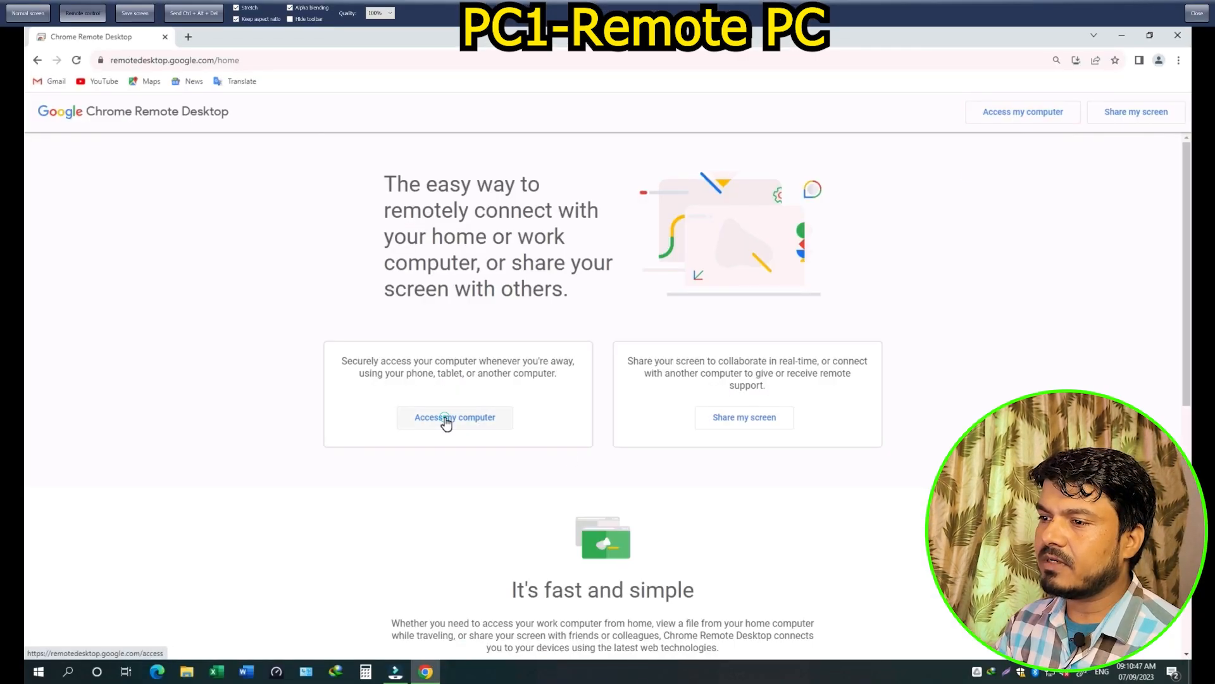
From 'Access my computer', sign in with the Google account e-mail and password
{"action": "left_click", "coordinate": [446, 419]}
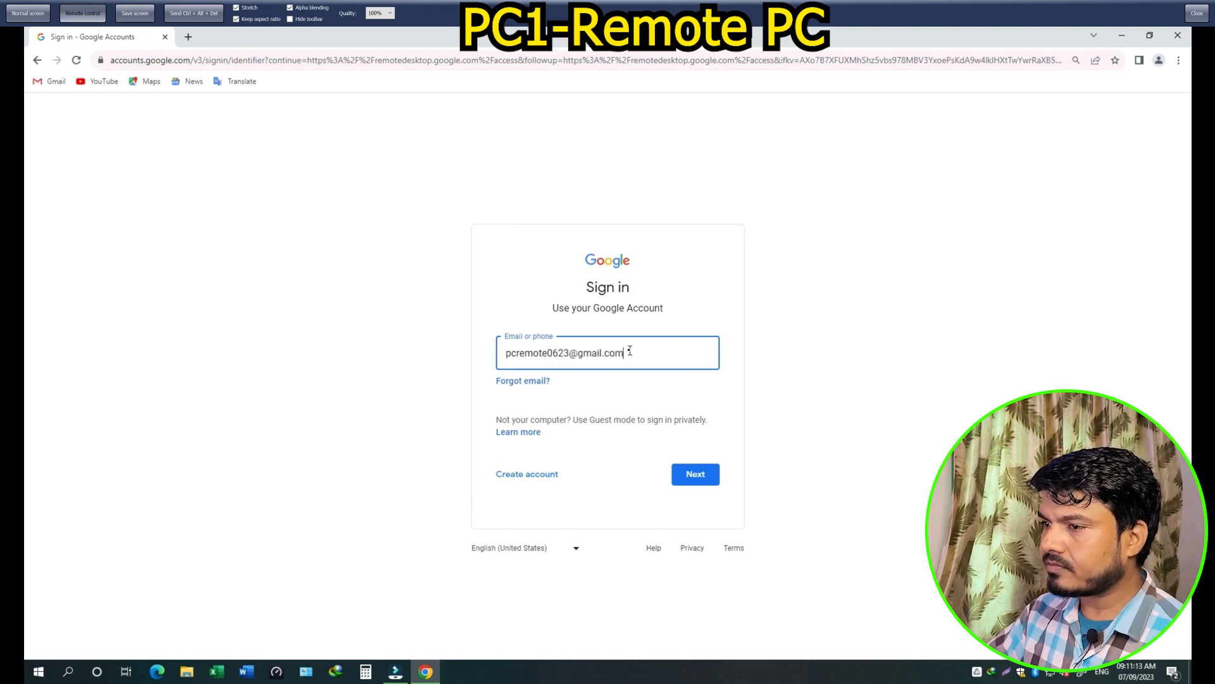
{"action": "left_click", "coordinate": [696, 476]}
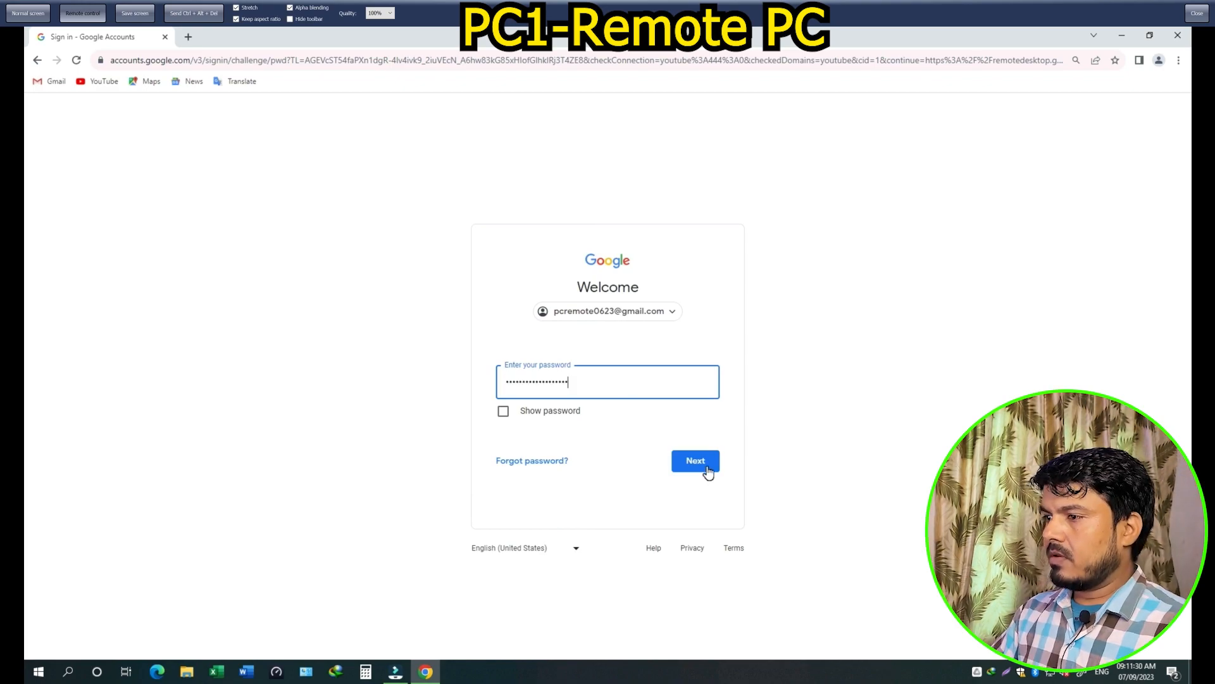
{"action": "left_click", "coordinate": [706, 467]}
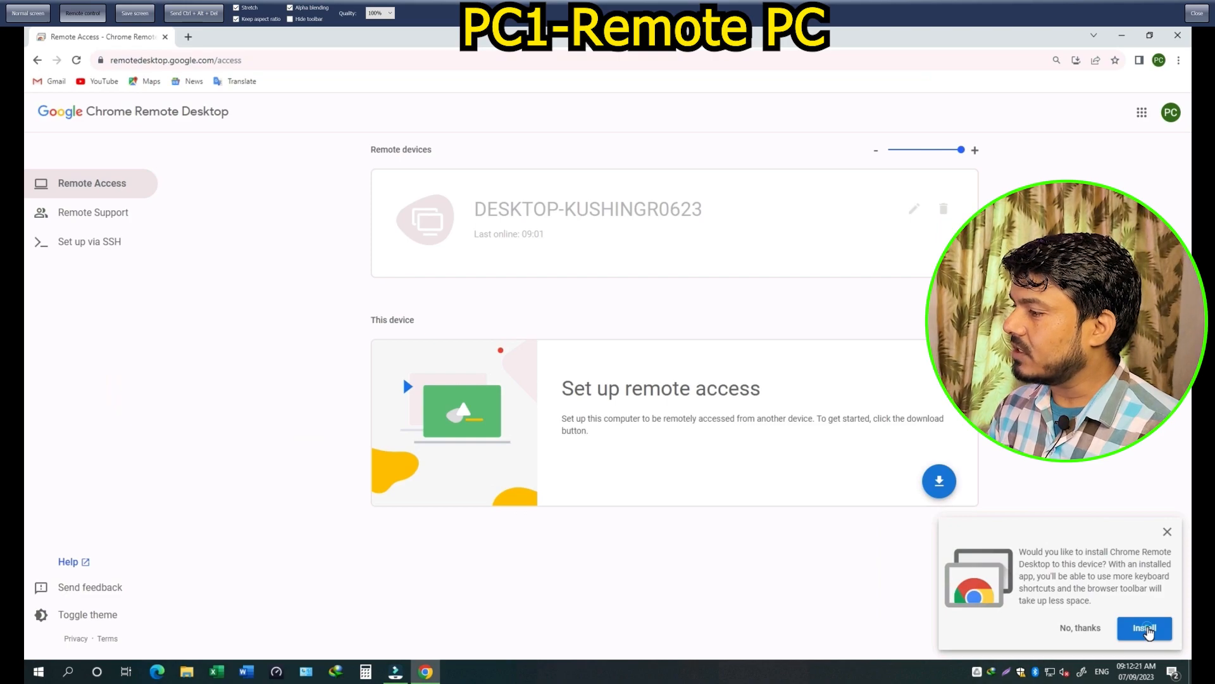
Install Chrome Remote Desktop as a Chrome app, then visit Remote Support and return to Remote Access
{"action": "left_click", "coordinate": [1147, 630]}
{"action": "left_click", "coordinate": [1050, 158]}
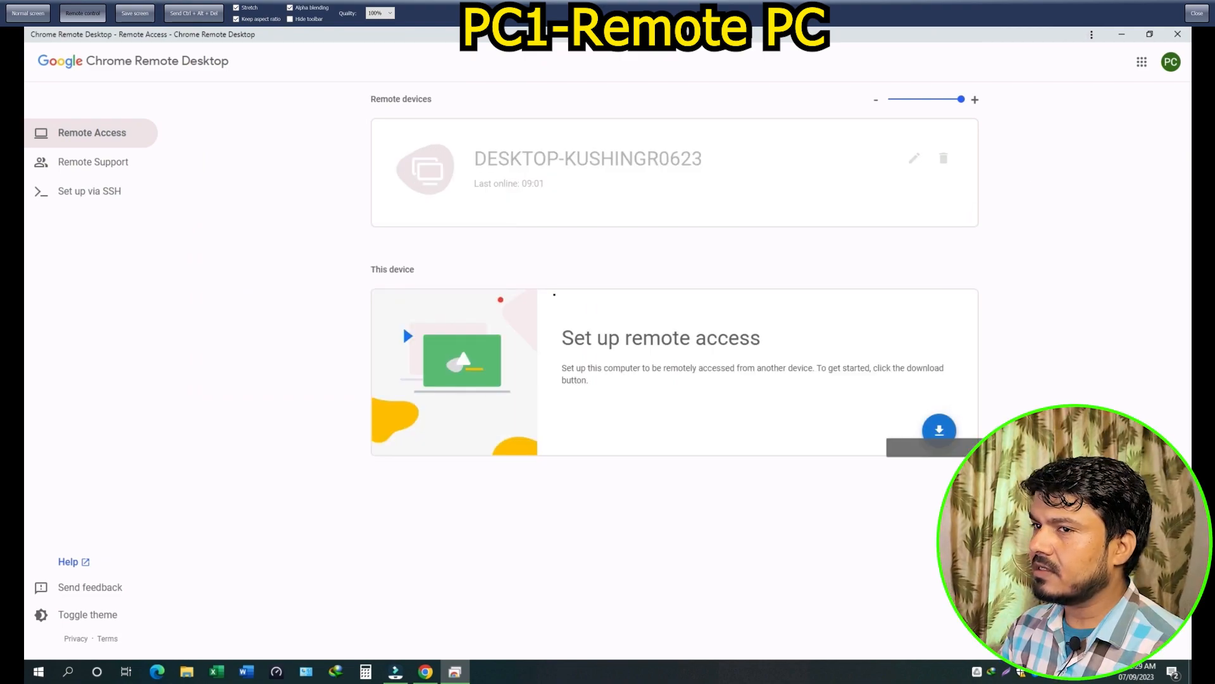
{"action": "left_click", "coordinate": [89, 165]}
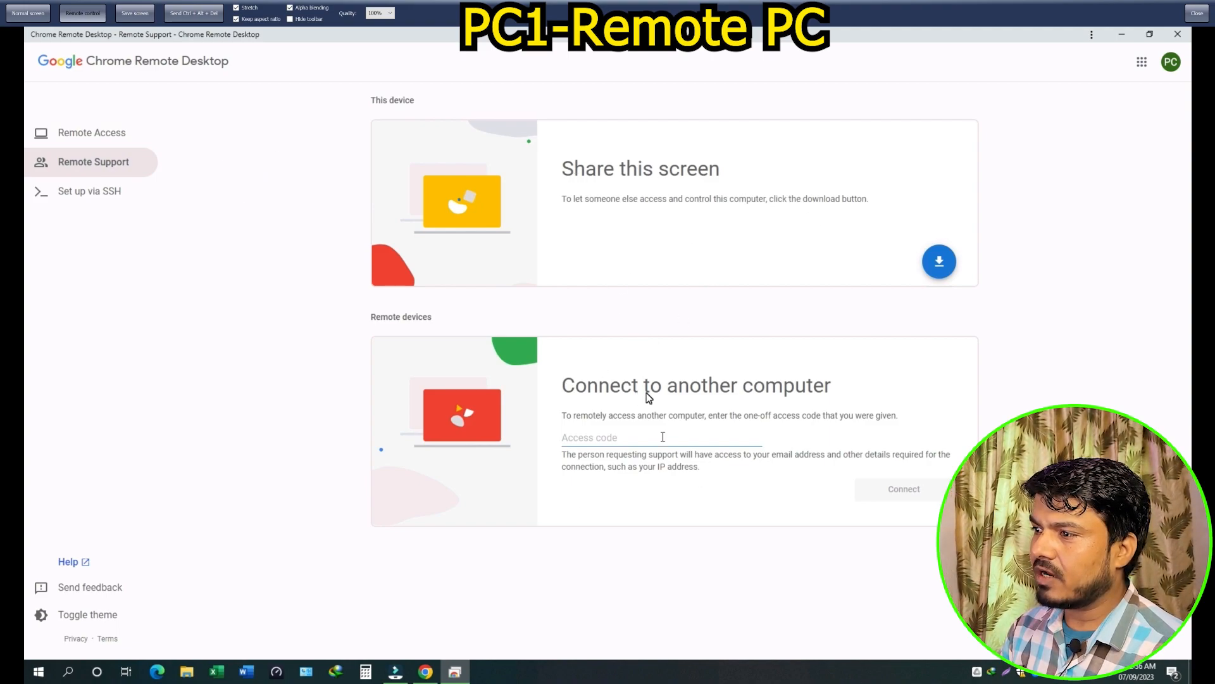
{"action": "left_click", "coordinate": [103, 134]}
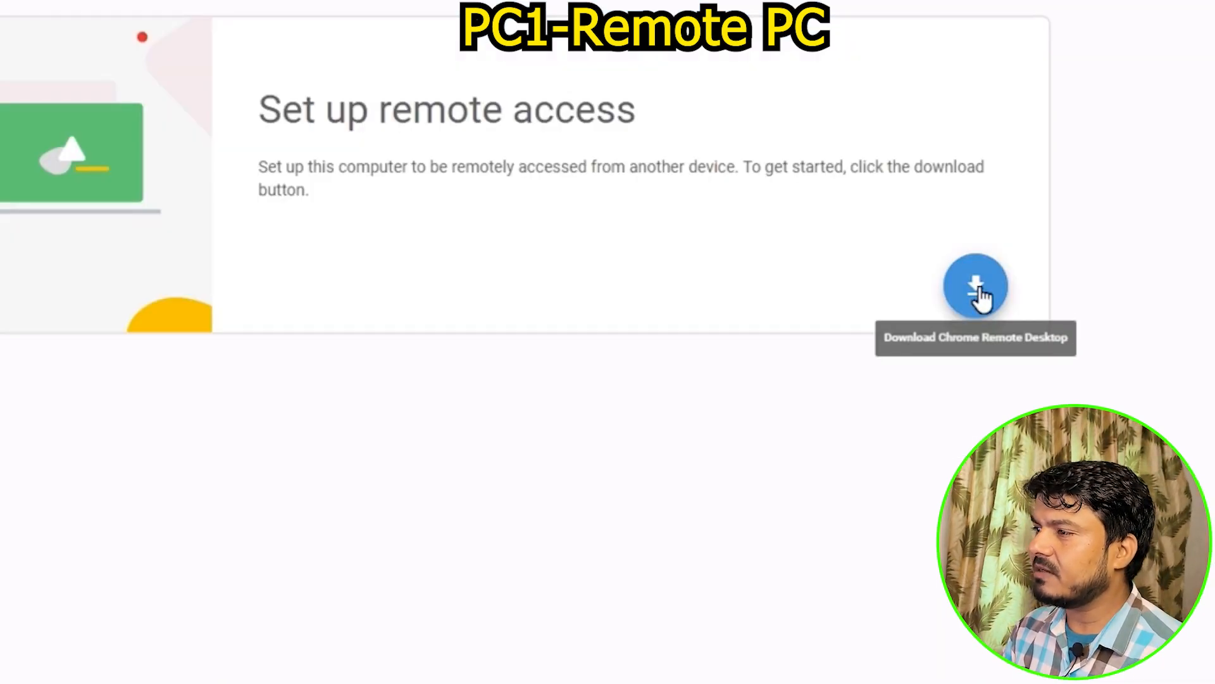
Add the Chrome Remote Desktop extension from the Chrome Web Store and dismiss the added notice
{"action": "left_click", "coordinate": [979, 291]}
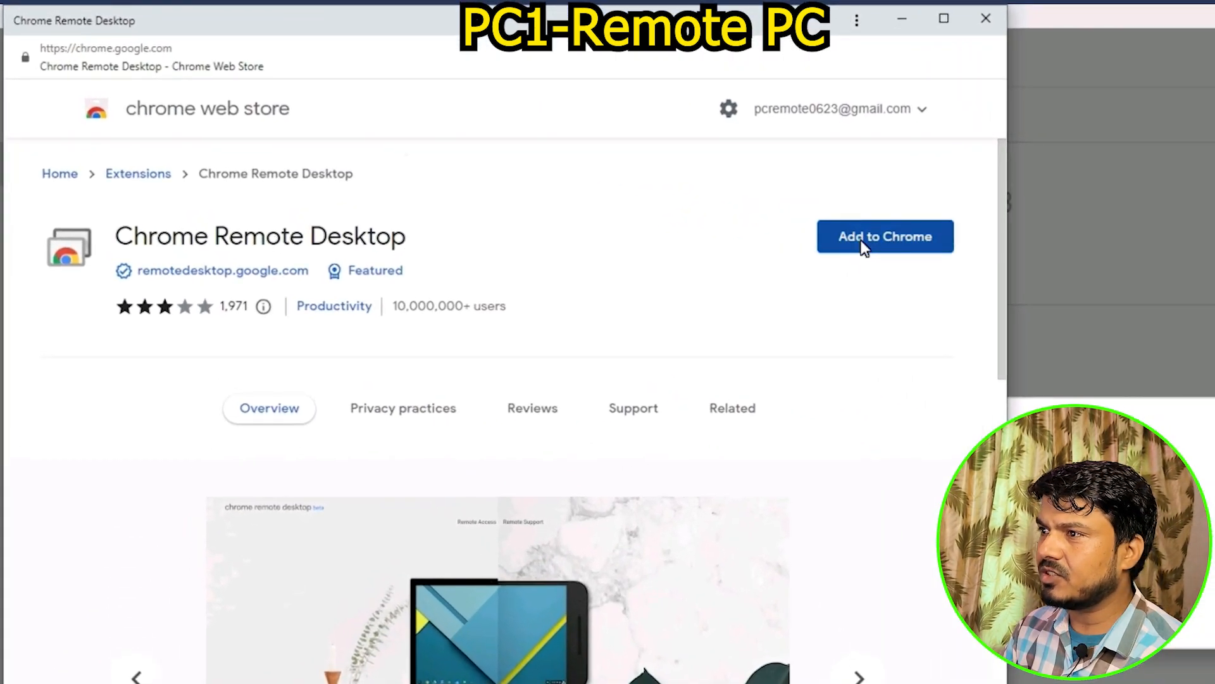
{"action": "left_click", "coordinate": [602, 188]}
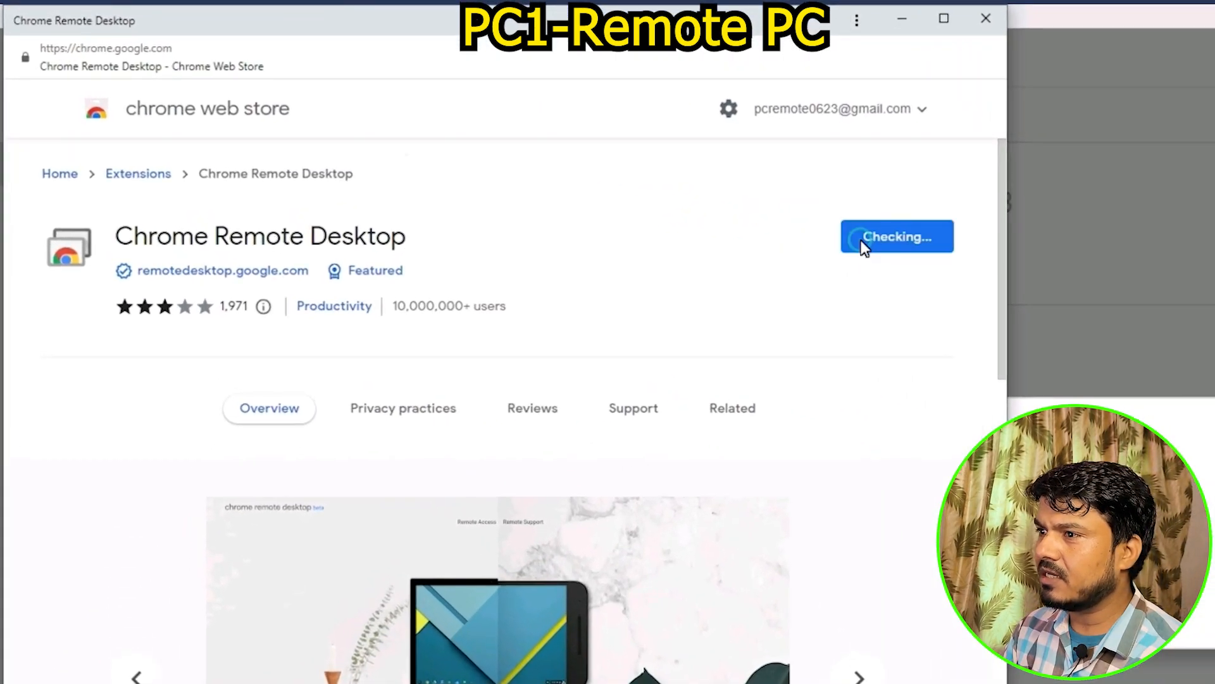
{"action": "left_click", "coordinate": [534, 240]}
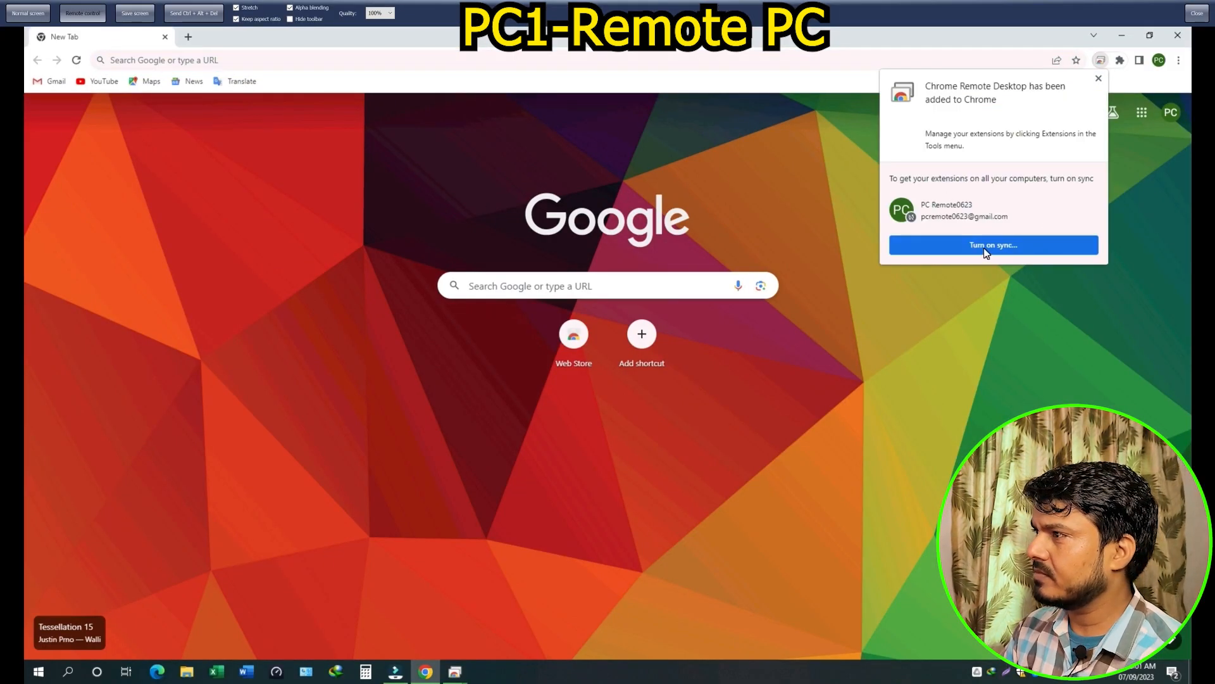
{"action": "left_click", "coordinate": [1098, 80]}
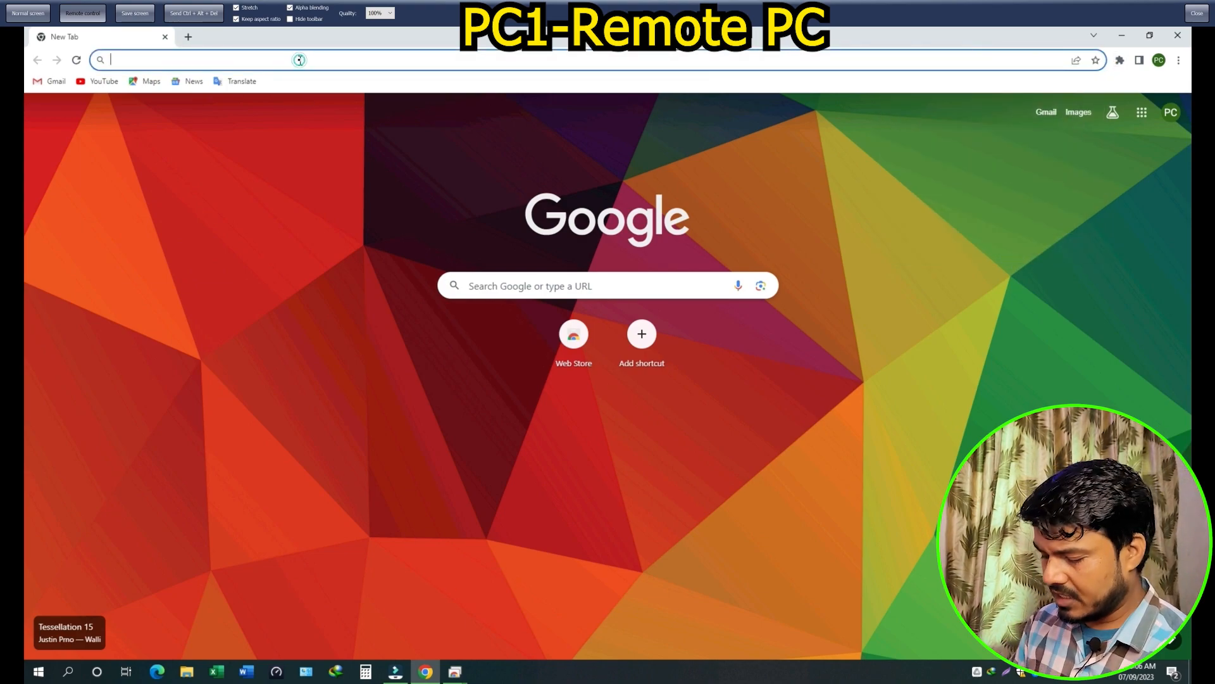
Enter 'remote' in the address bar and go to remotedesktop.google.com
{"action": "left_click", "coordinate": [298, 60]}
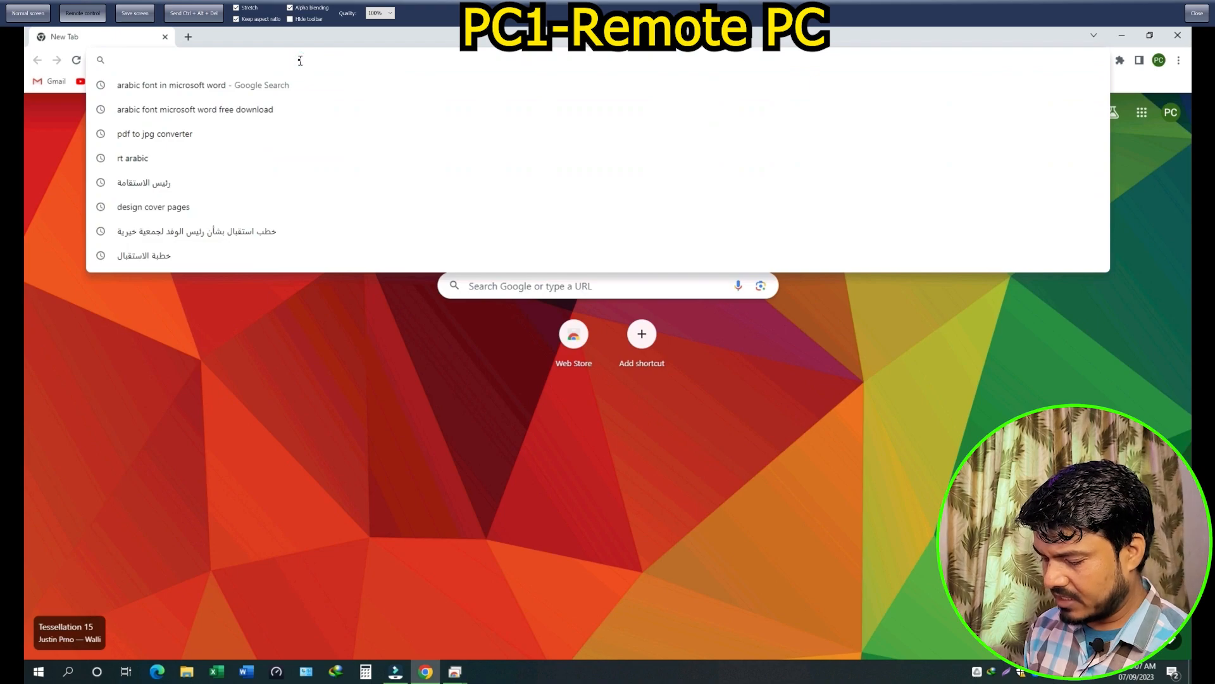
{"action": "type", "text": "remote"}
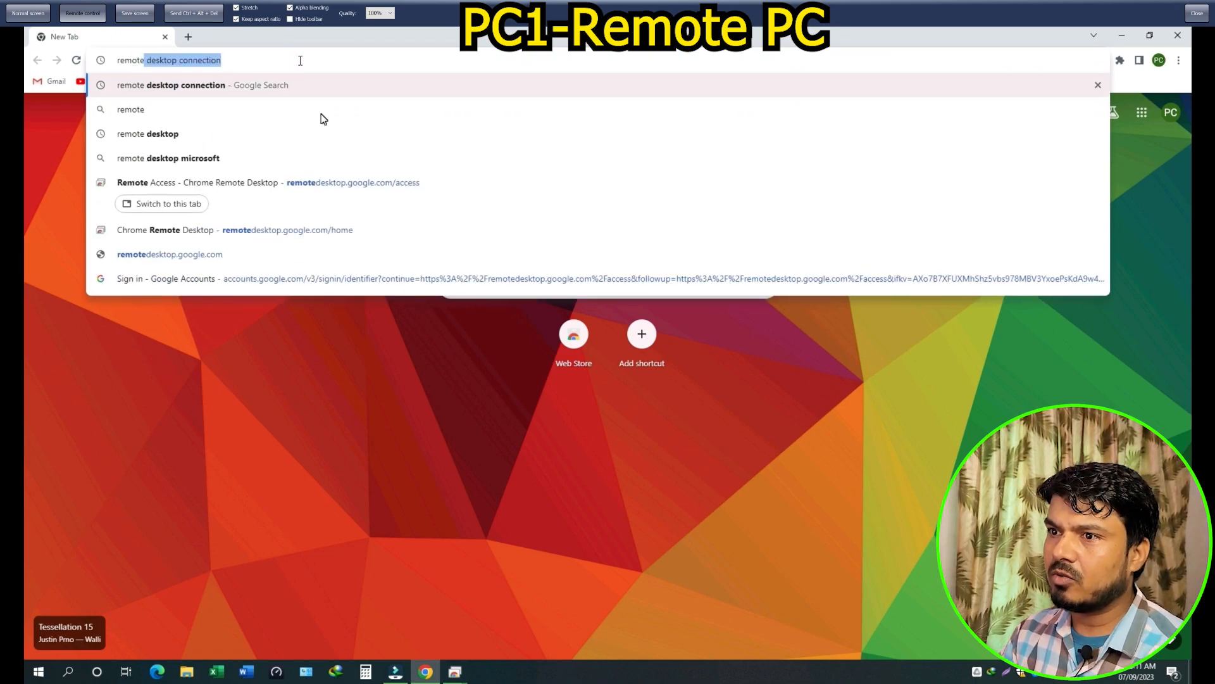
{"action": "left_click", "coordinate": [177, 253]}
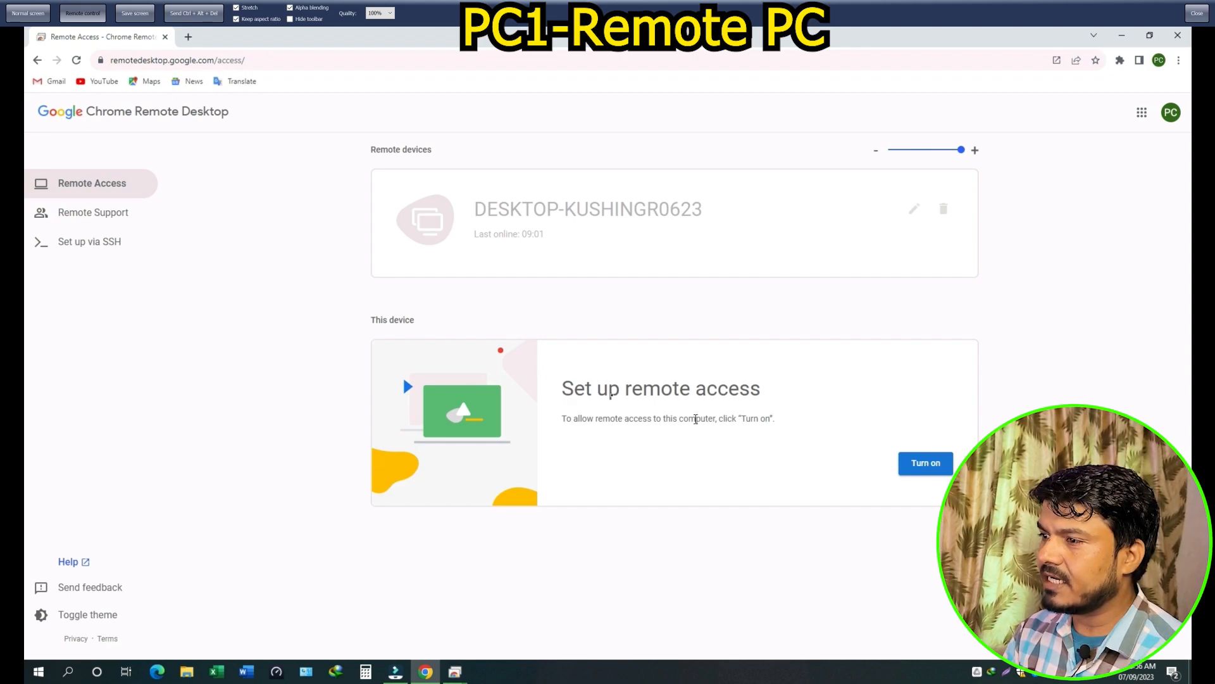
Turn on remote access and rename this computer to PC-DELLi3-home before continuing
{"action": "left_click", "coordinate": [926, 467]}
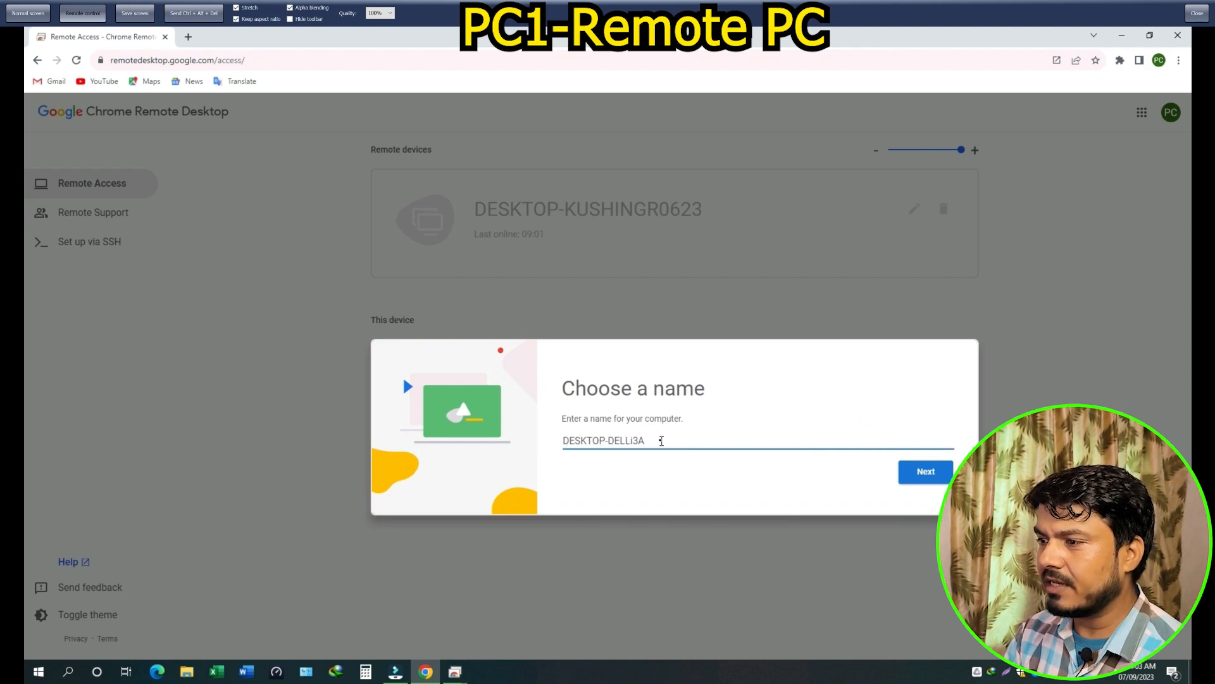
{"action": "type", "text": "home"}
{"action": "left_click_drag", "start_coordinate": [611, 441], "coordinate": [552, 443]}
{"action": "type", "text": "P"}
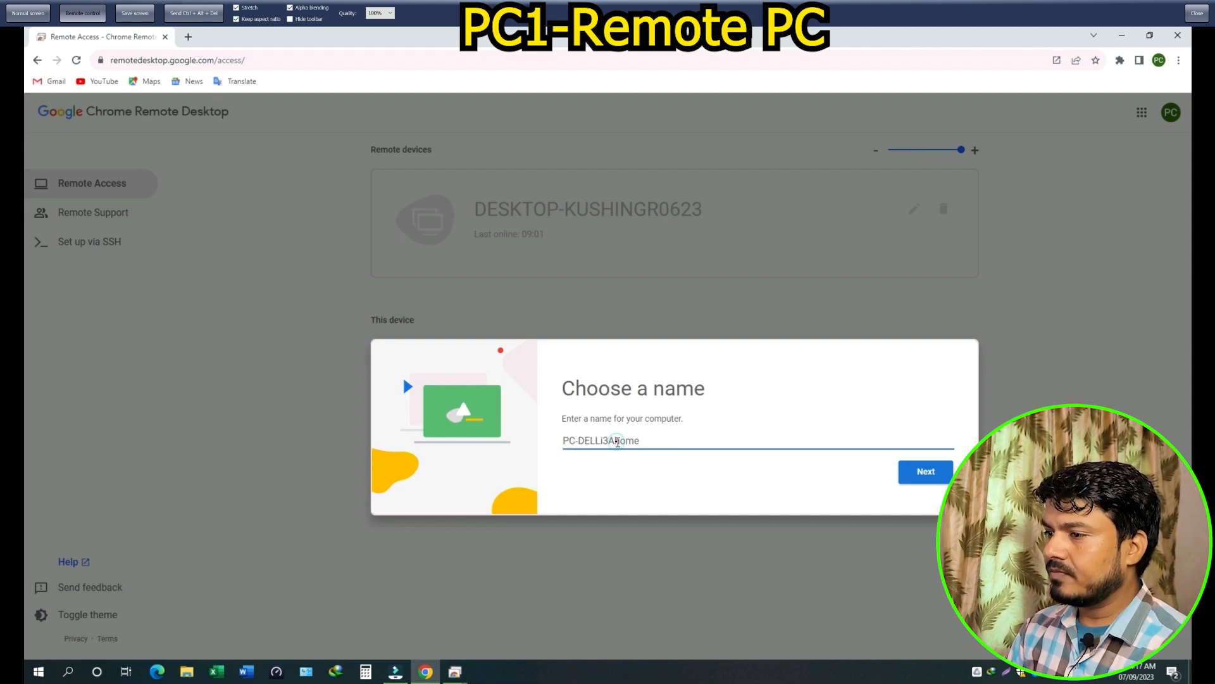
{"action": "key", "text": "BackSpace"}
{"action": "type", "text": "-h"}
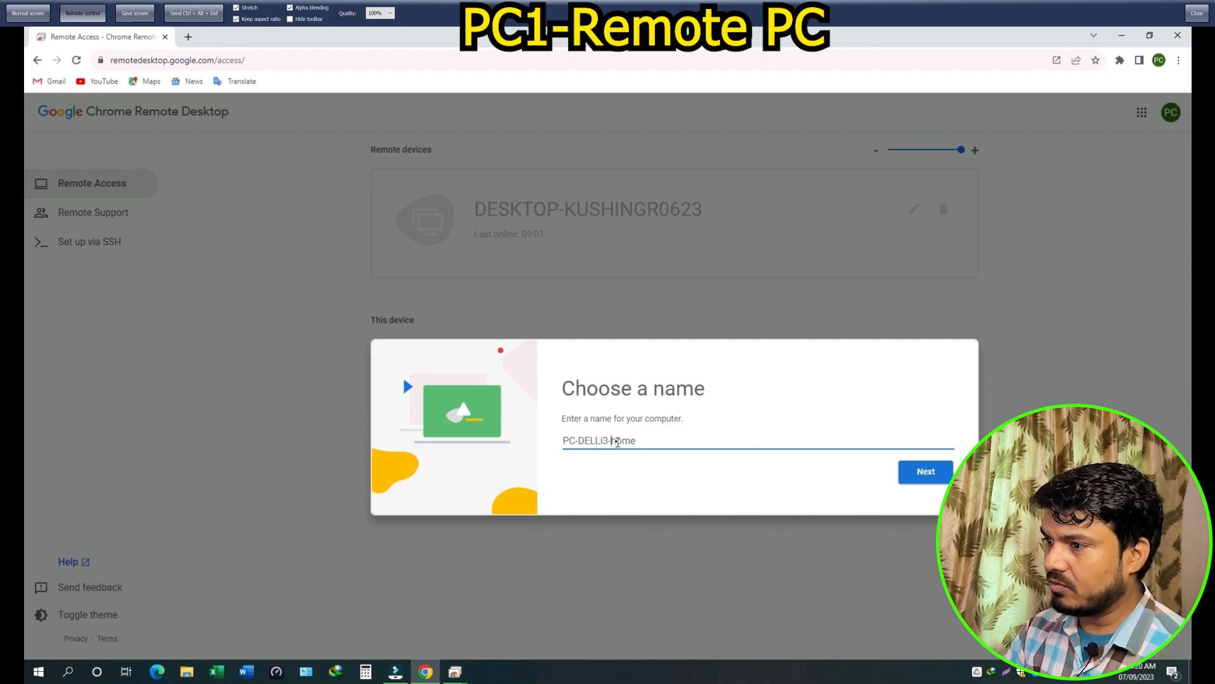
{"action": "left_click", "coordinate": [925, 472]}
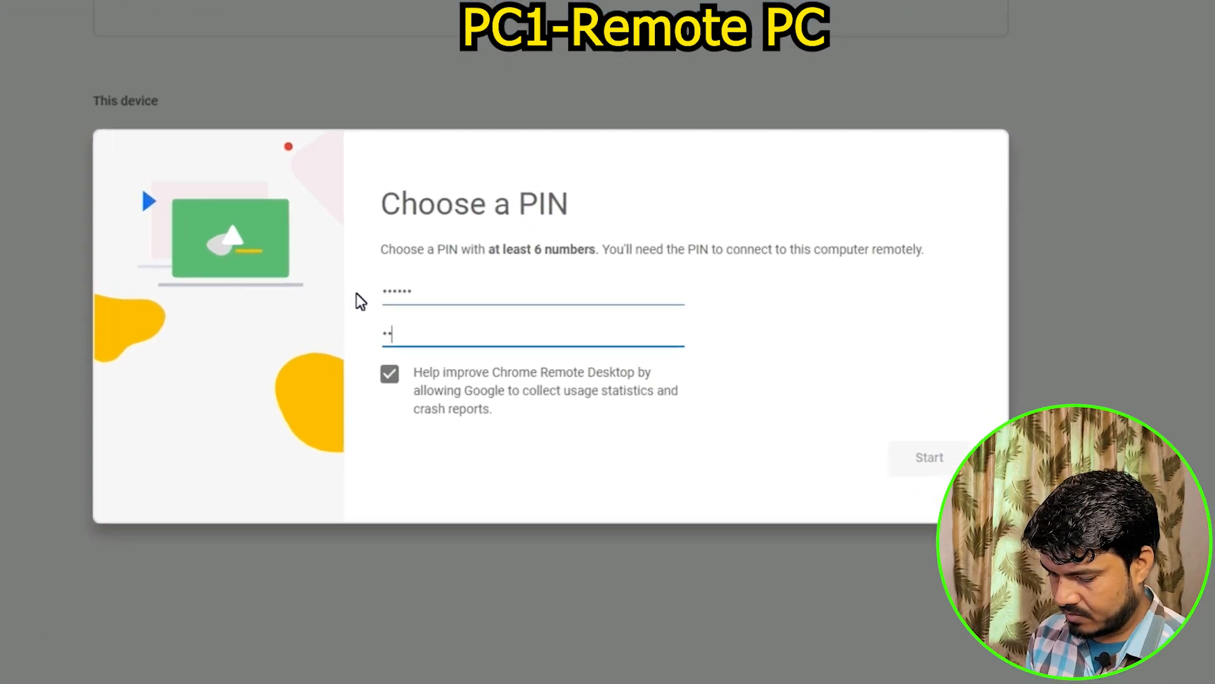
Enter a six-digit PIN, start remote access, and save the PIN to Chrome and the Google Account
{"action": "type", "text": "23456"}
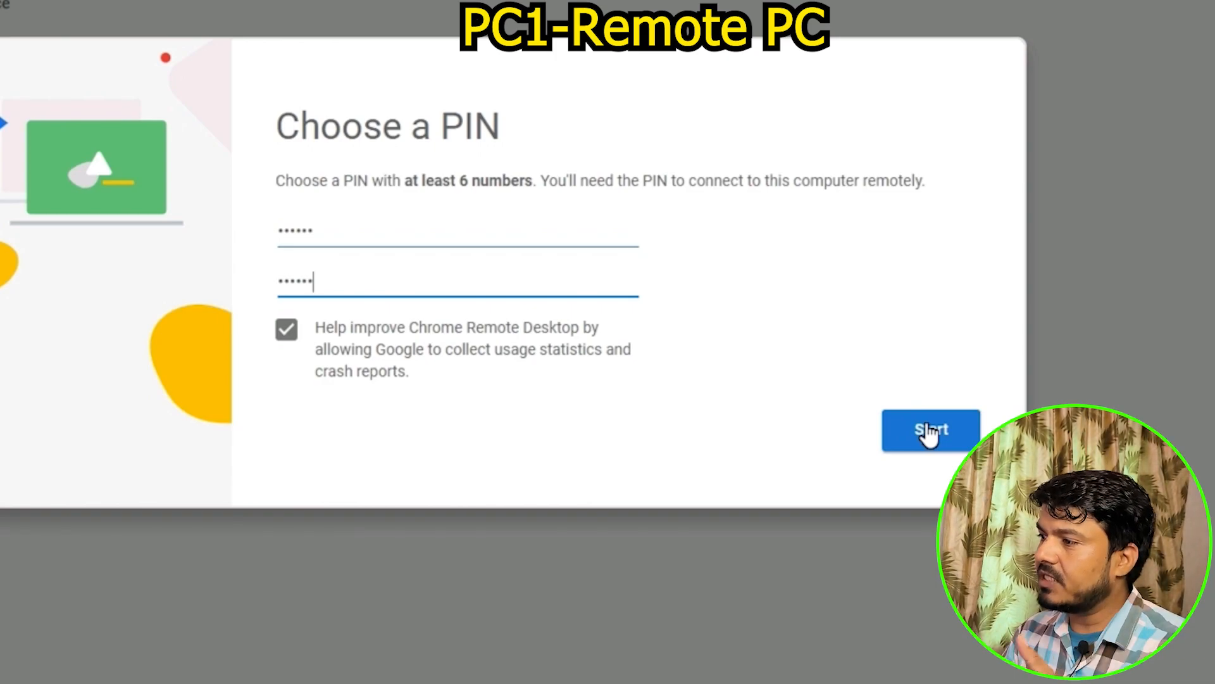
{"action": "left_click", "coordinate": [943, 434]}
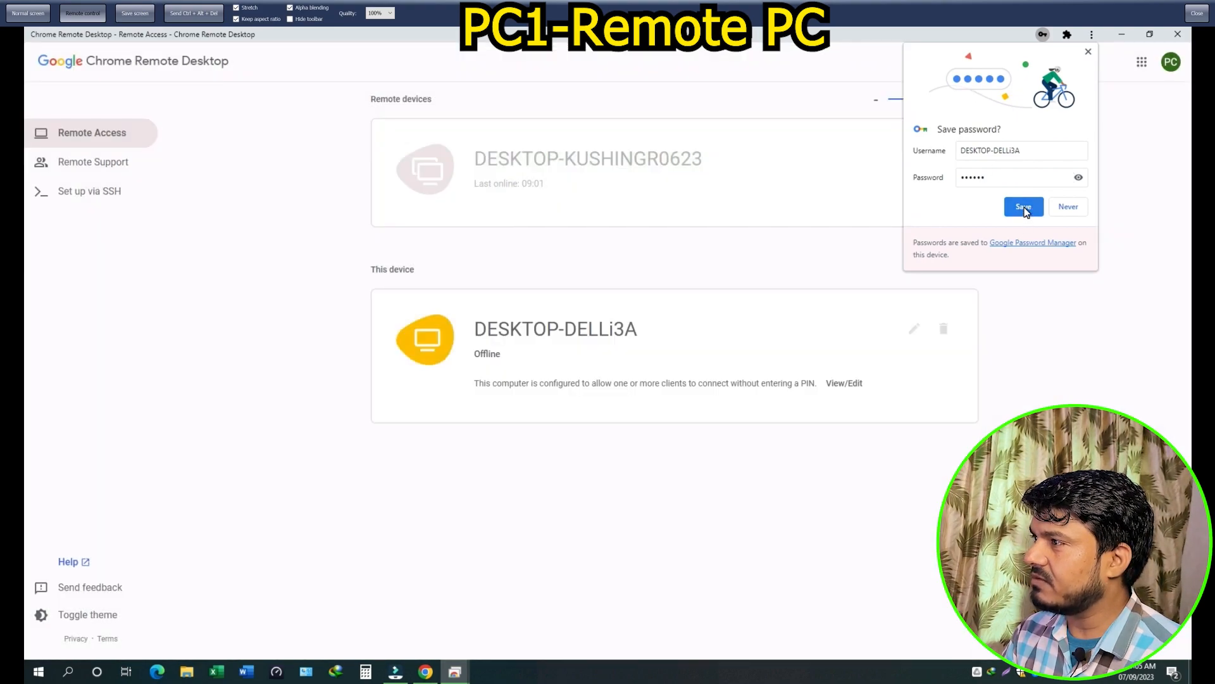
{"action": "left_click", "coordinate": [1024, 207]}
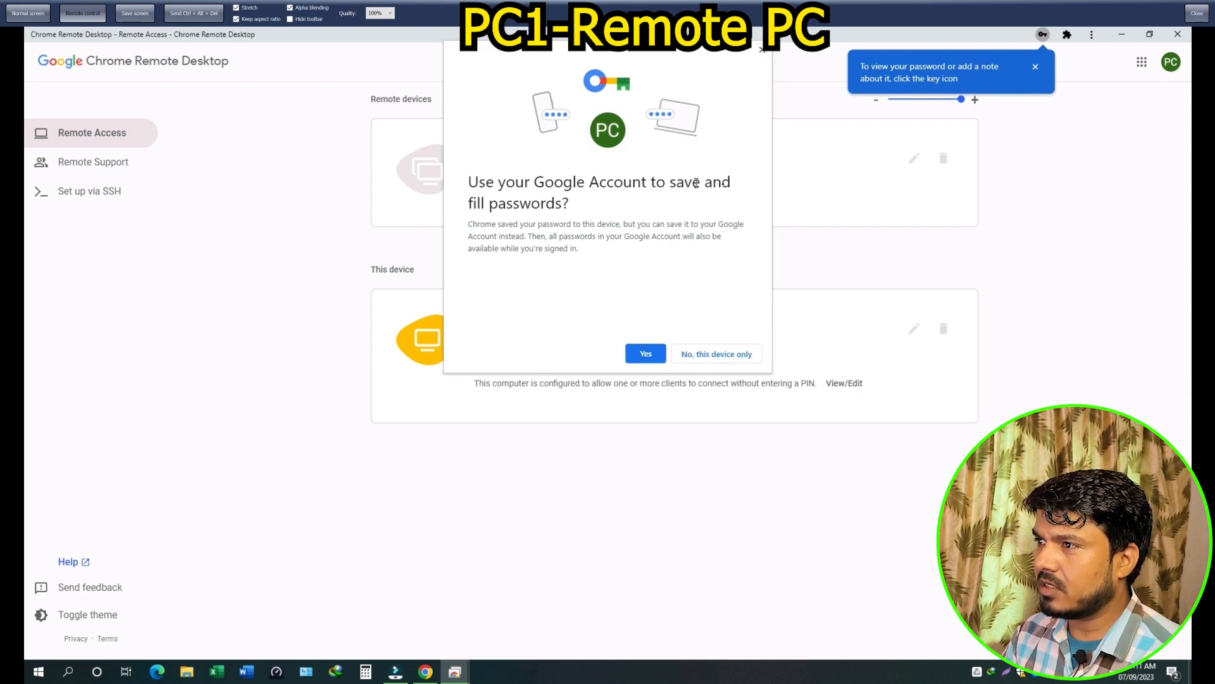
{"action": "left_click", "coordinate": [647, 355]}
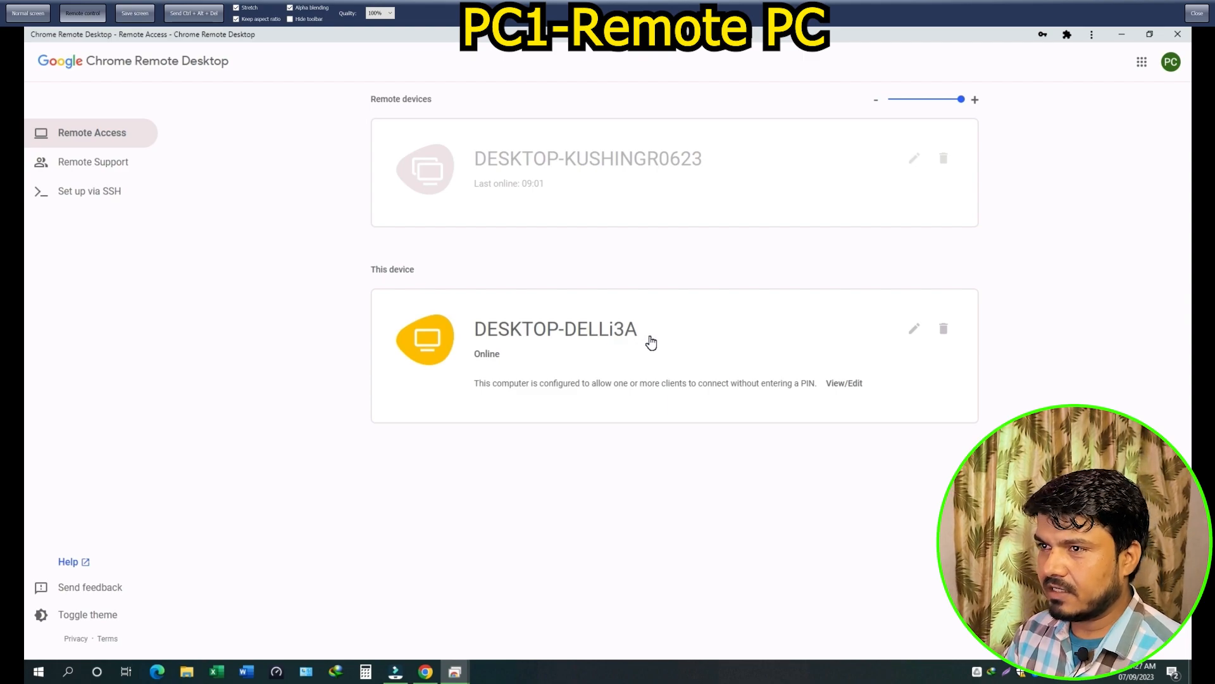
Look at Remote Support's access code field, then return to the Remote Access device list
{"action": "left_click", "coordinate": [80, 166]}
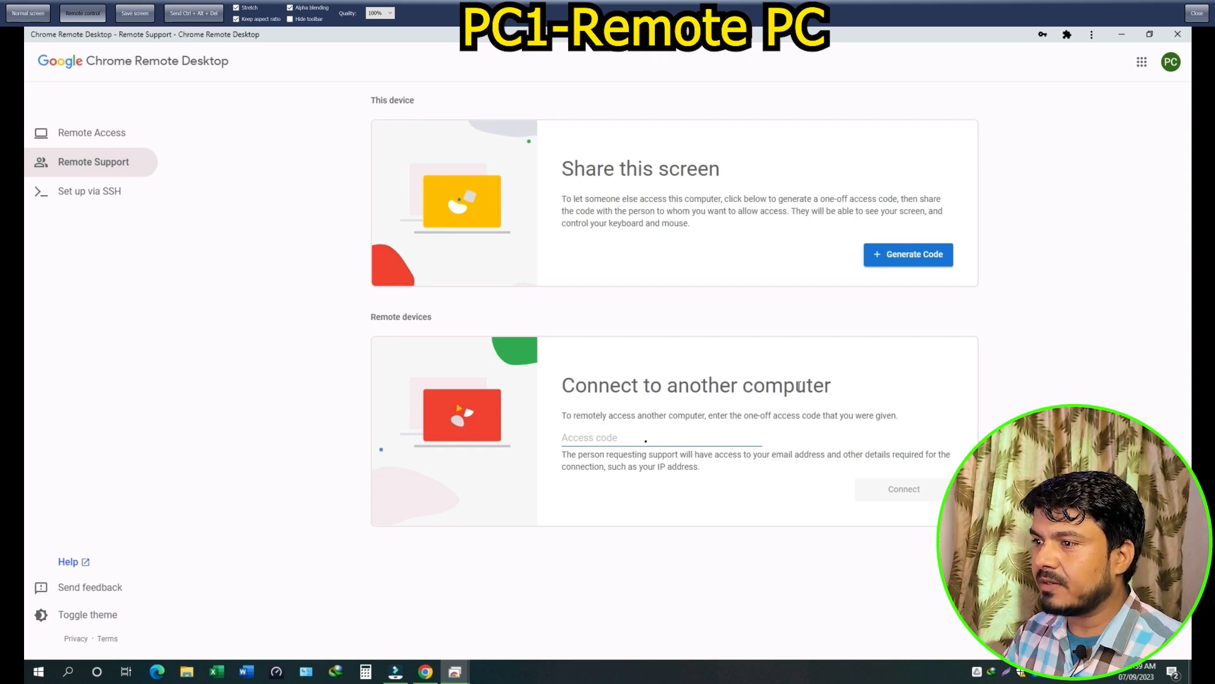
{"action": "left_click", "coordinate": [633, 441]}
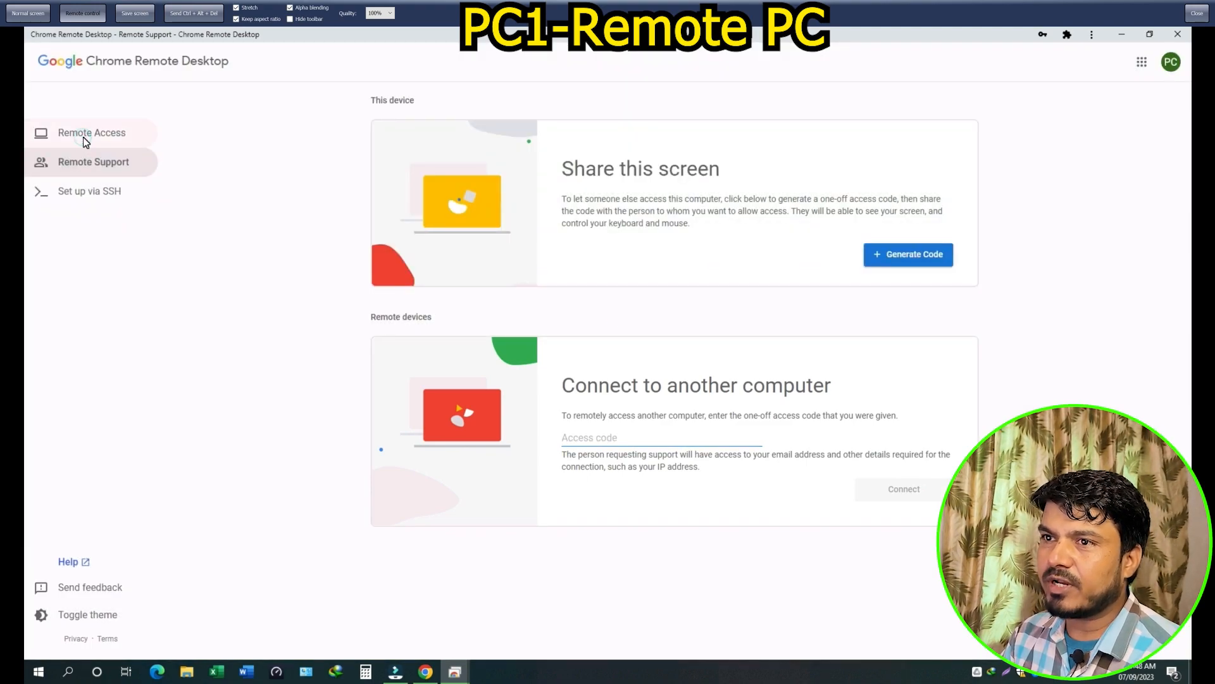
{"action": "left_click", "coordinate": [84, 138]}
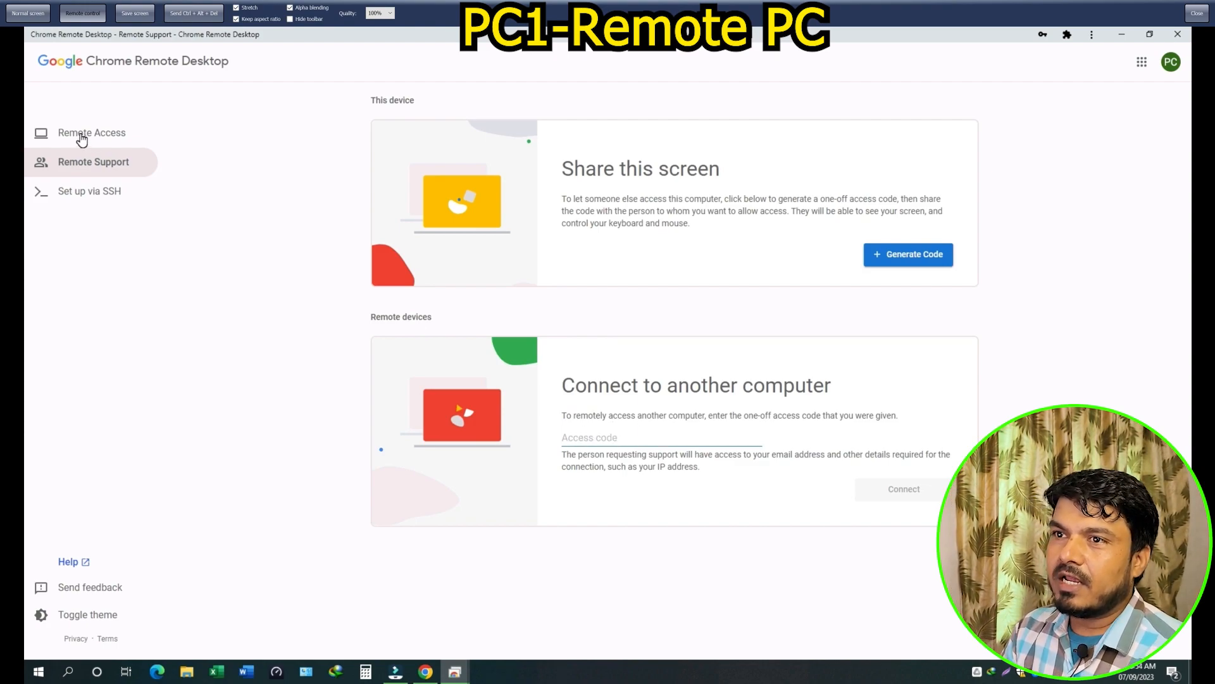
{"action": "left_click", "coordinate": [83, 135]}
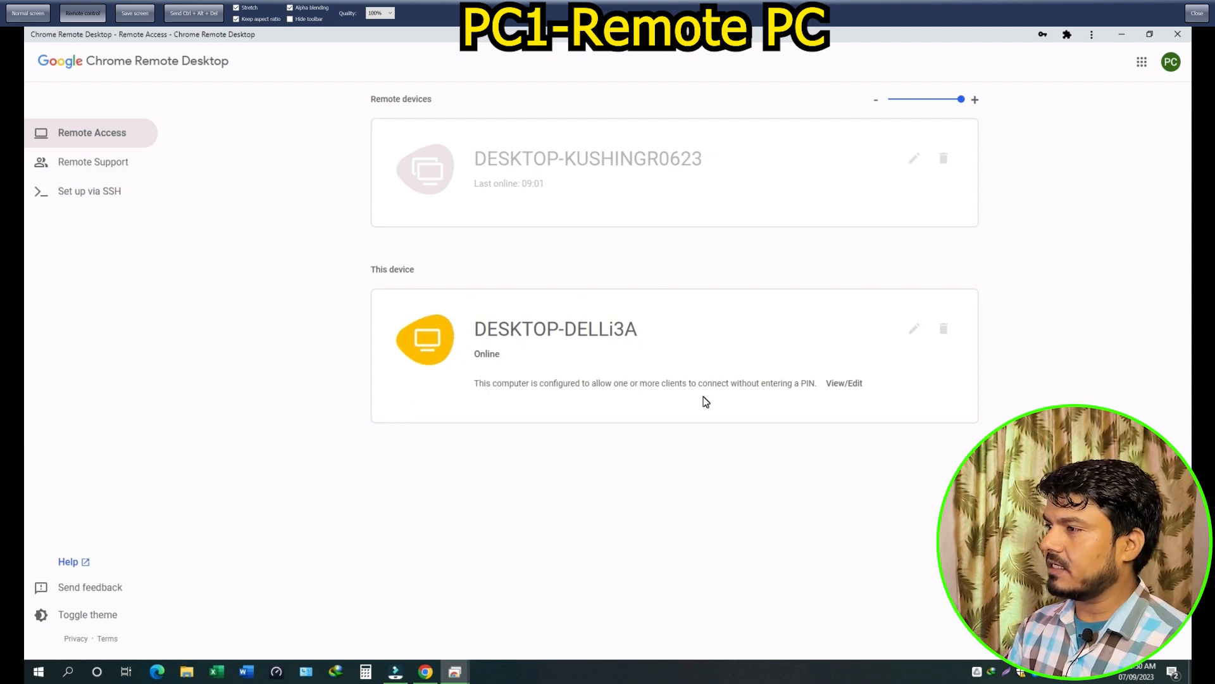
Minimize Chrome Remote Desktop, close the Chrome Web Store window, and switch to the local PC
{"action": "left_click", "coordinate": [1122, 35]}
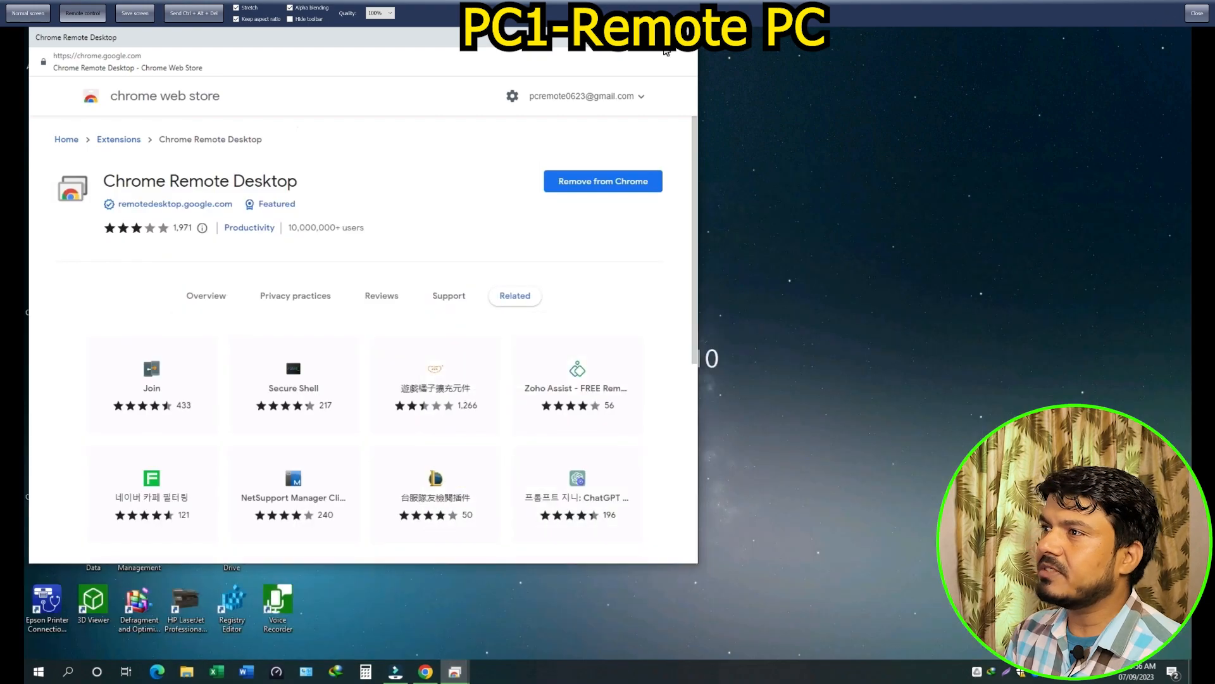
{"action": "left_click", "coordinate": [684, 37]}
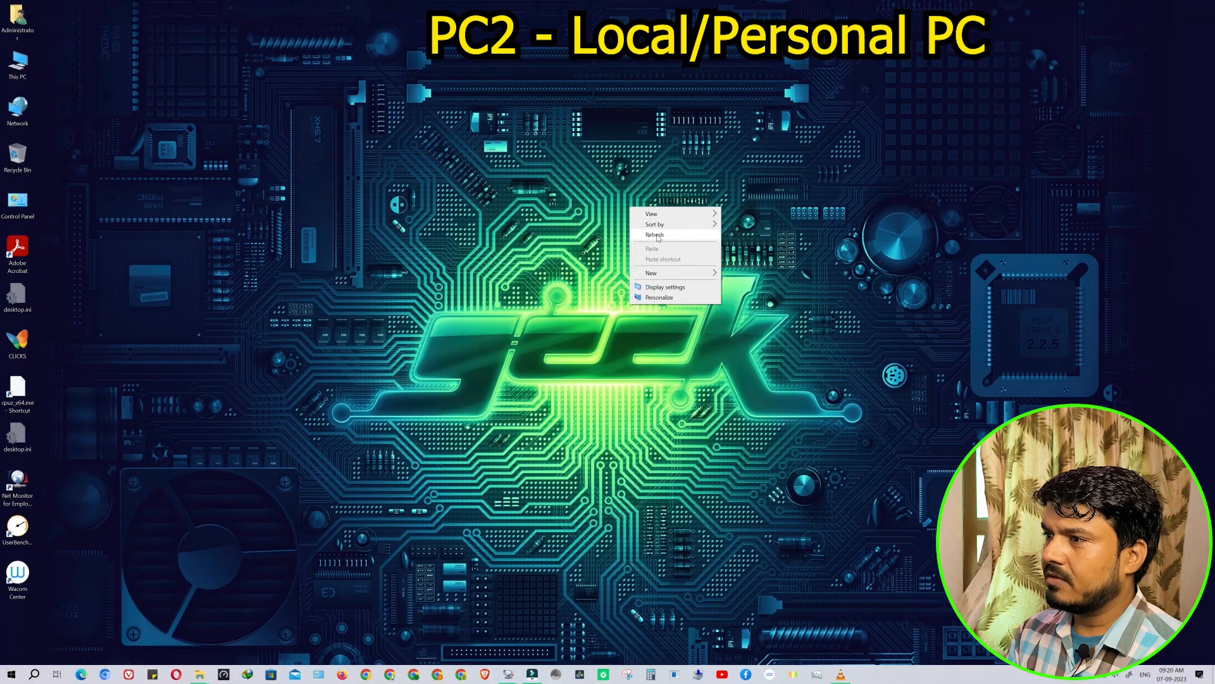
{"action": "left_click", "coordinate": [629, 472]}
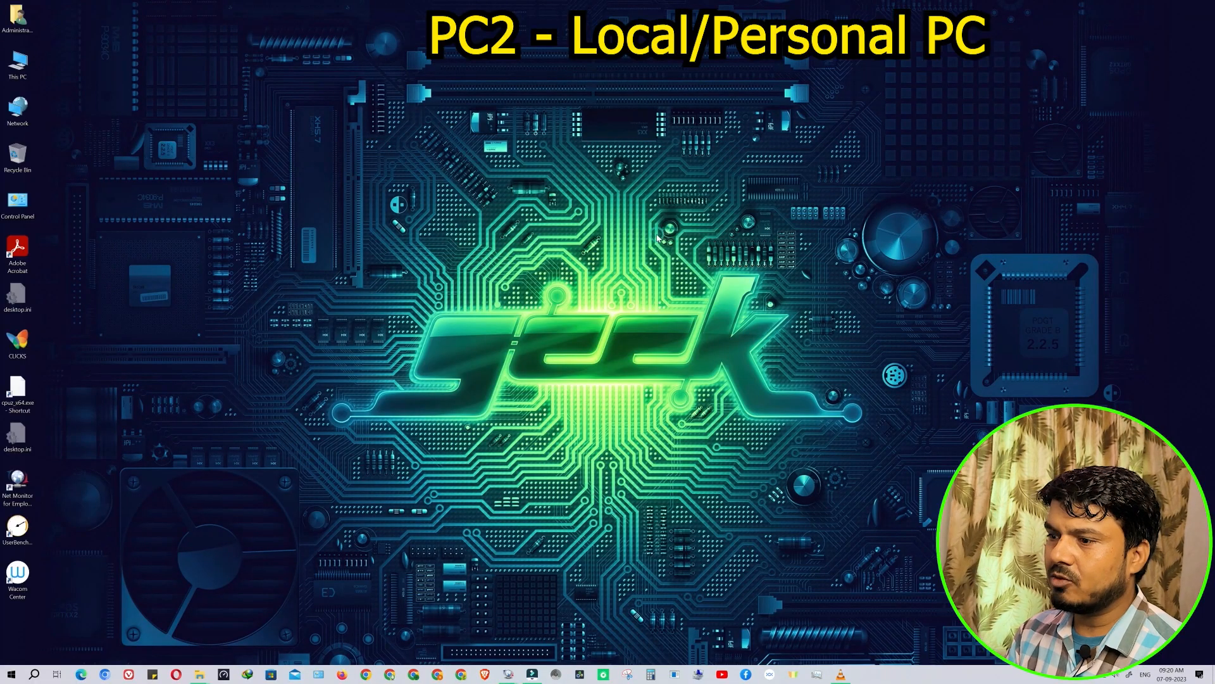
On the local PC, search 'remote desktop' in Chrome and open the Google Remote Desktop result
{"action": "left_click", "coordinate": [365, 675]}
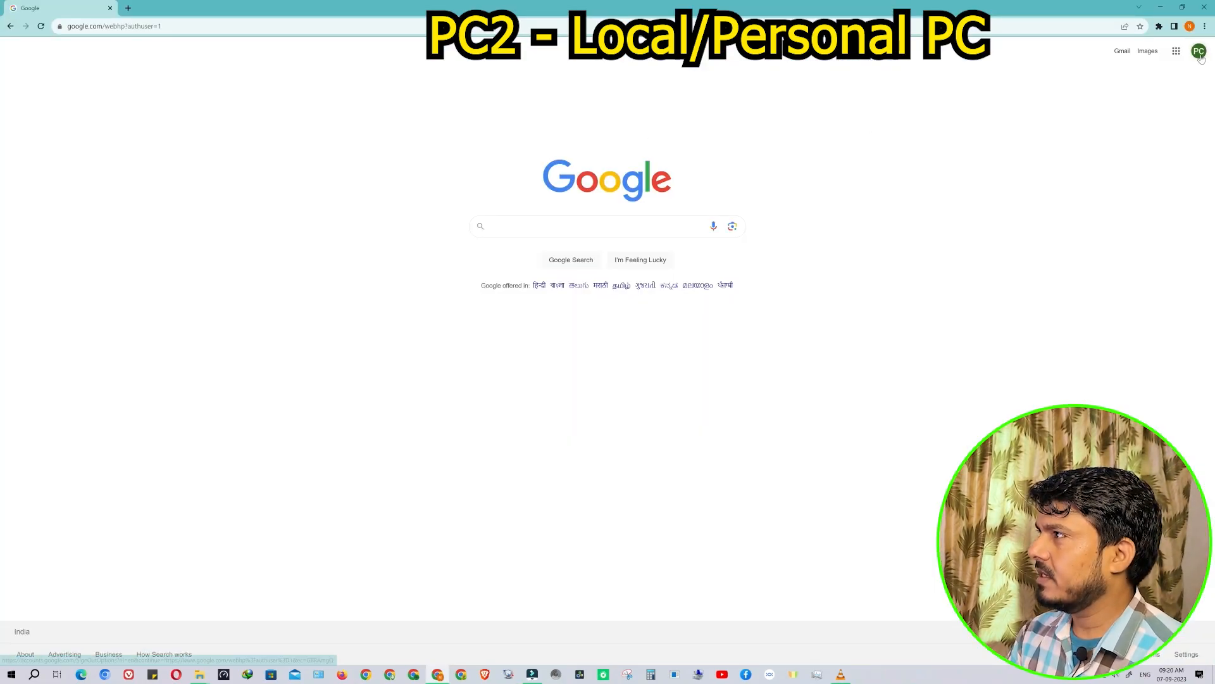
{"action": "type", "text": "remote"}
{"action": "left_click", "coordinate": [549, 248]}
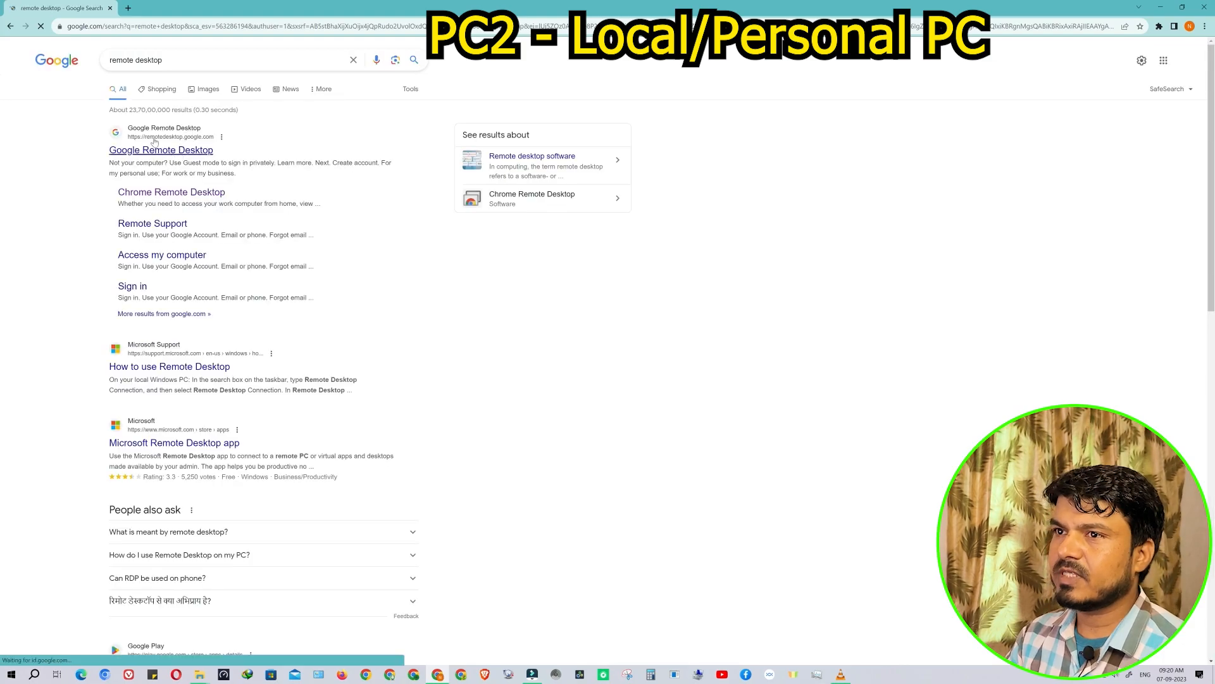
{"action": "left_click", "coordinate": [173, 150]}
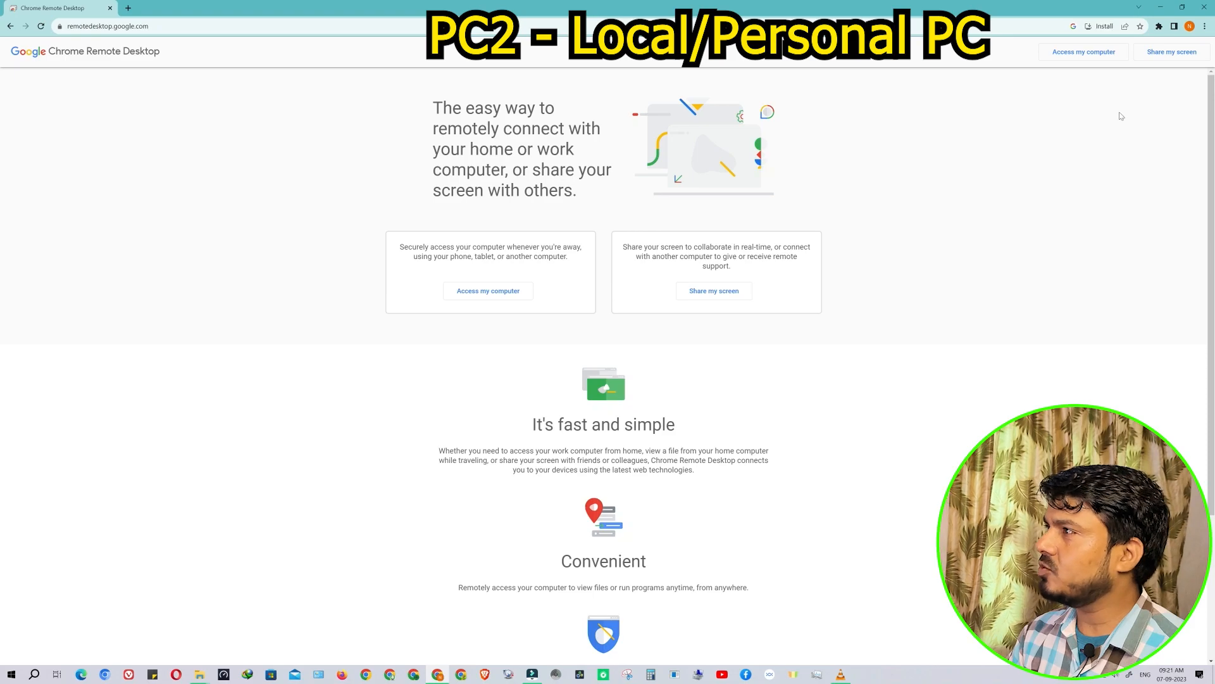
Add a new Chrome profile from the profile menu
{"action": "left_click", "coordinate": [1190, 28]}
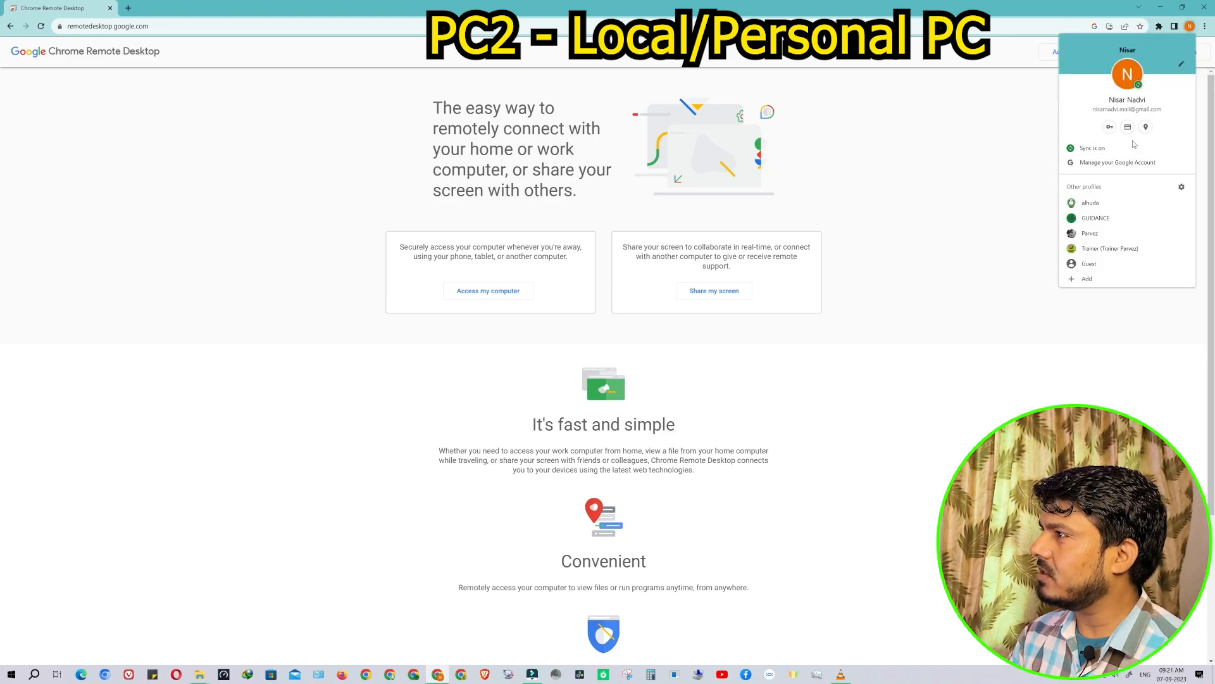
{"action": "left_click", "coordinate": [942, 154]}
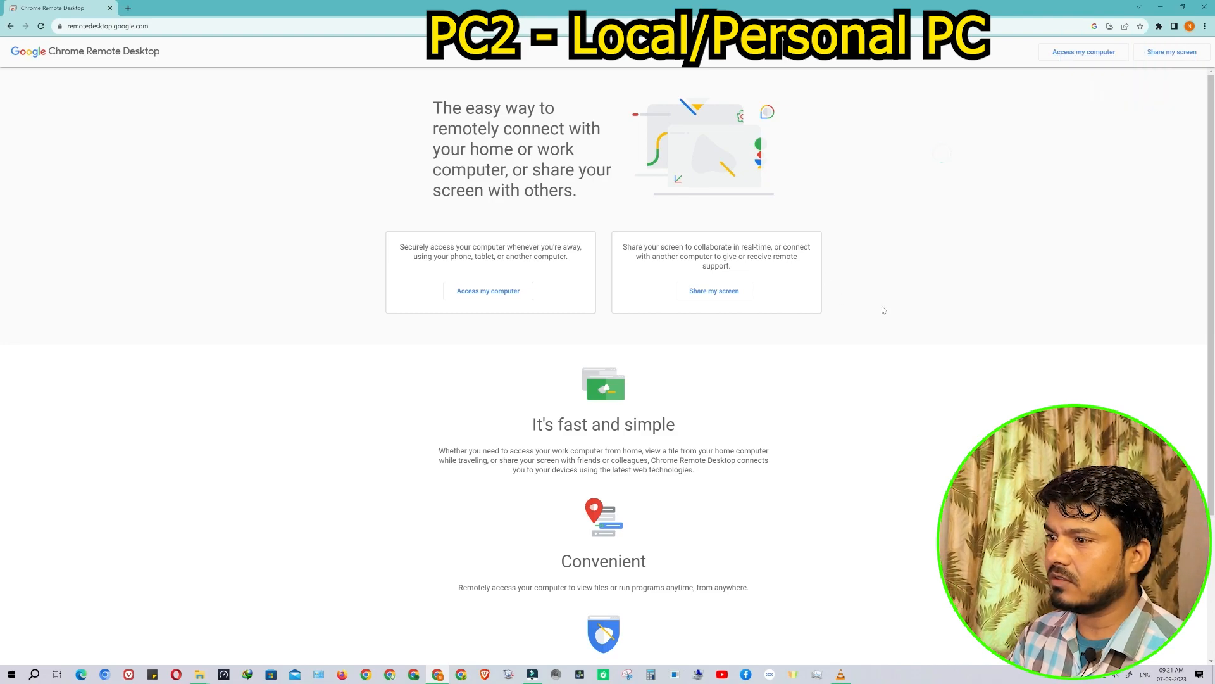
{"action": "left_click", "coordinate": [1189, 26]}
{"action": "left_click", "coordinate": [1089, 278]}
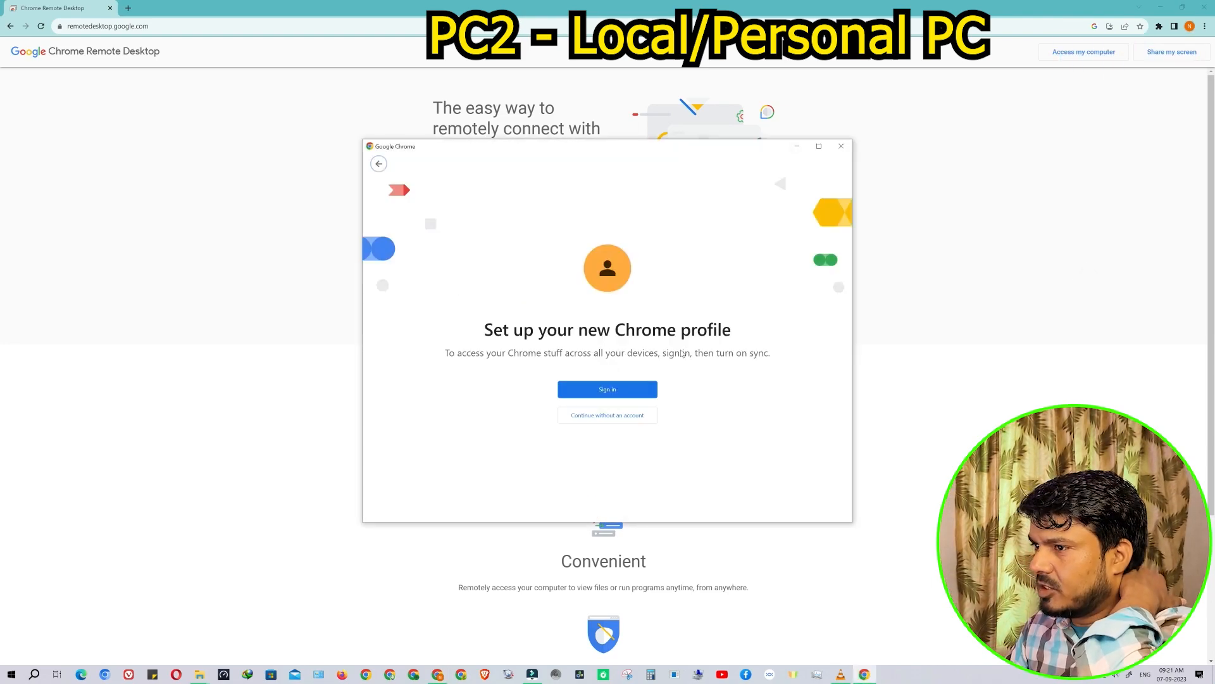
Sign the new profile into the Google account with its e-mail and password, and turn on sync
{"action": "left_click", "coordinate": [612, 391]}
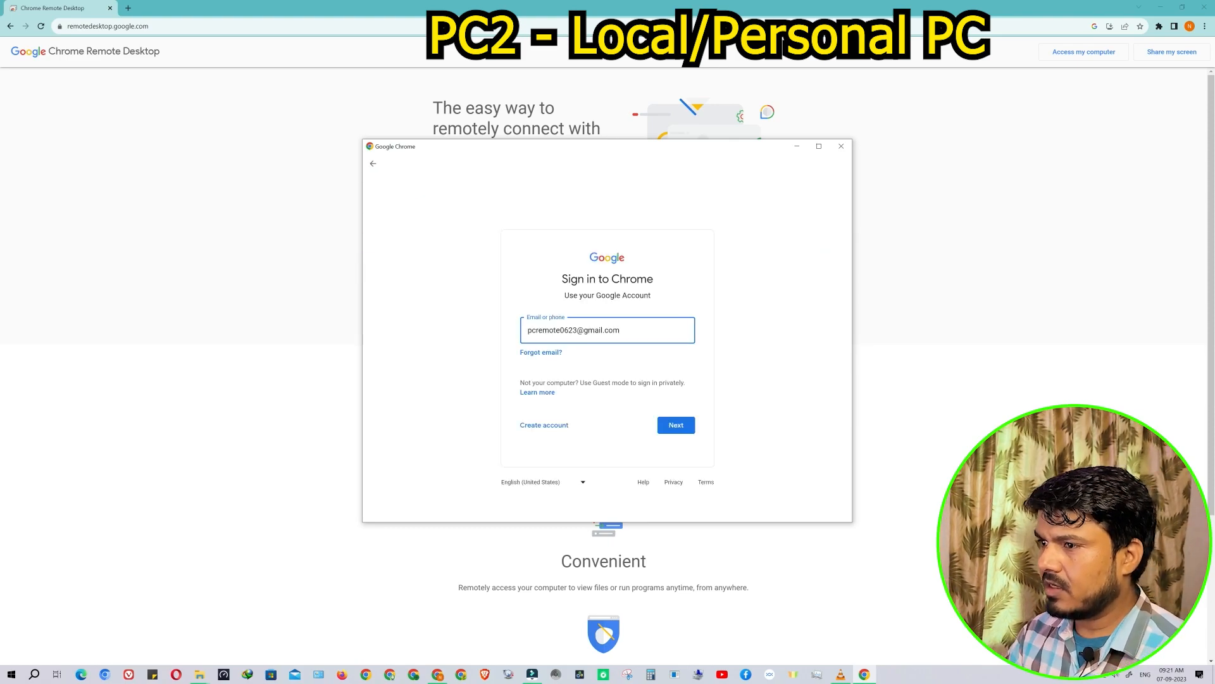
{"action": "left_click", "coordinate": [676, 425]}
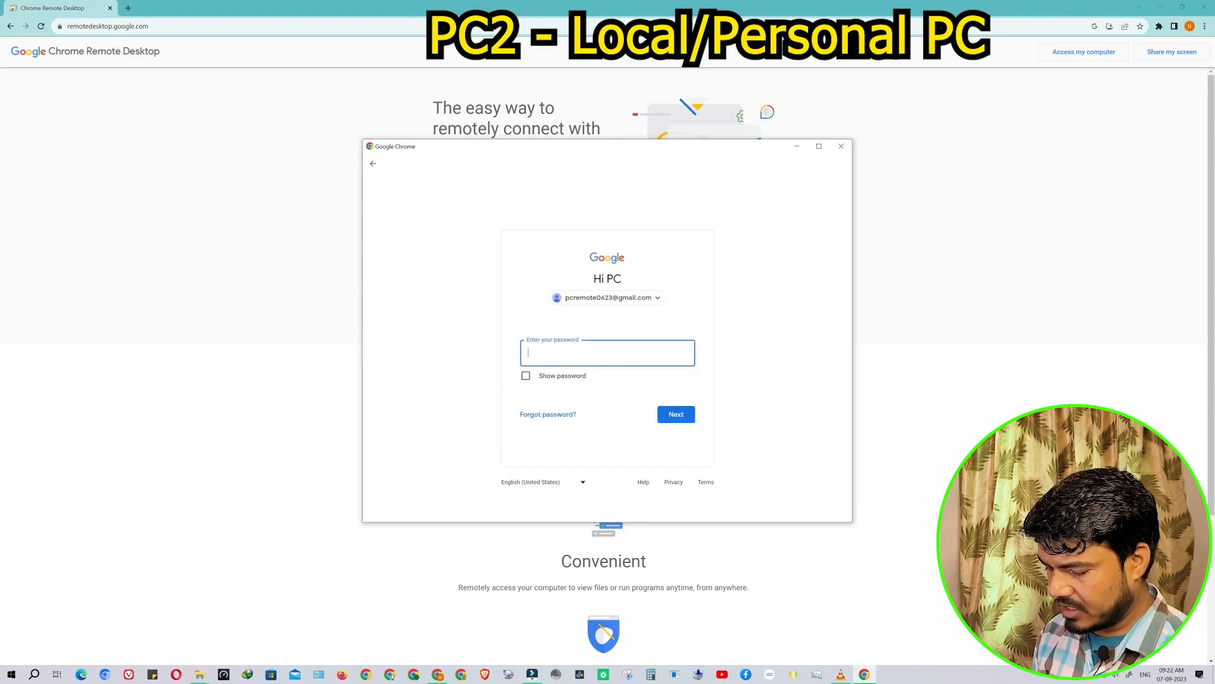
{"action": "key", "text": "ctrl+v"}
{"action": "left_click", "coordinate": [680, 415]}
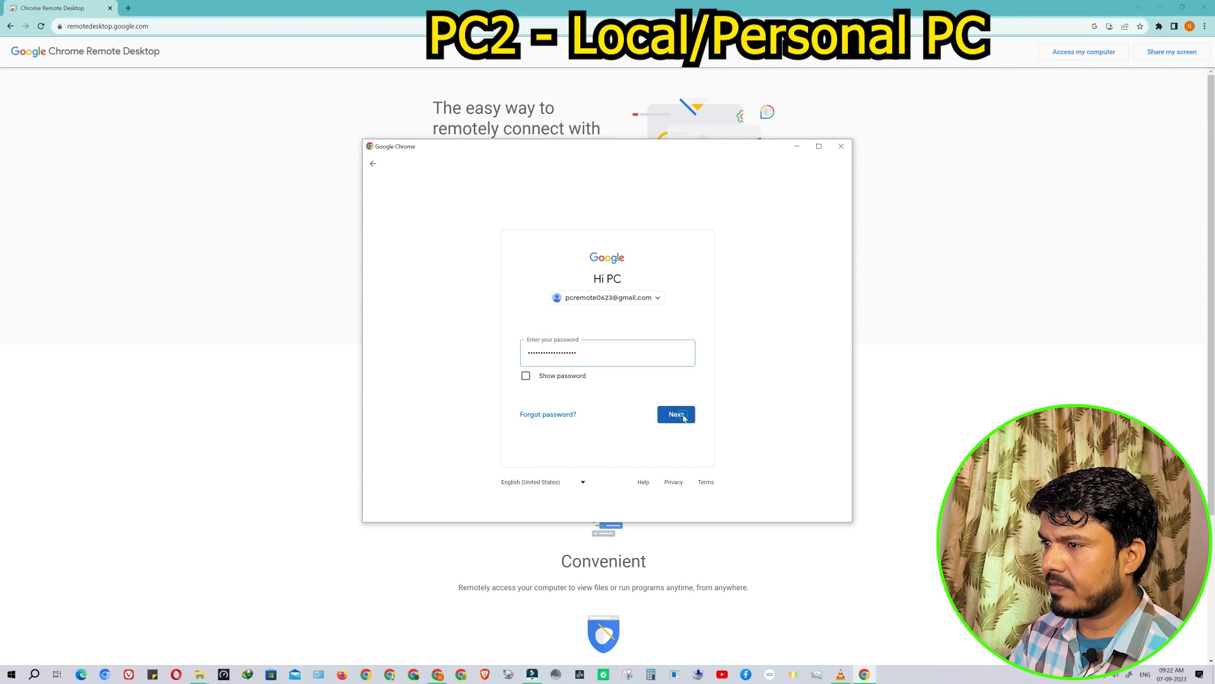
{"action": "left_click", "coordinate": [741, 504]}
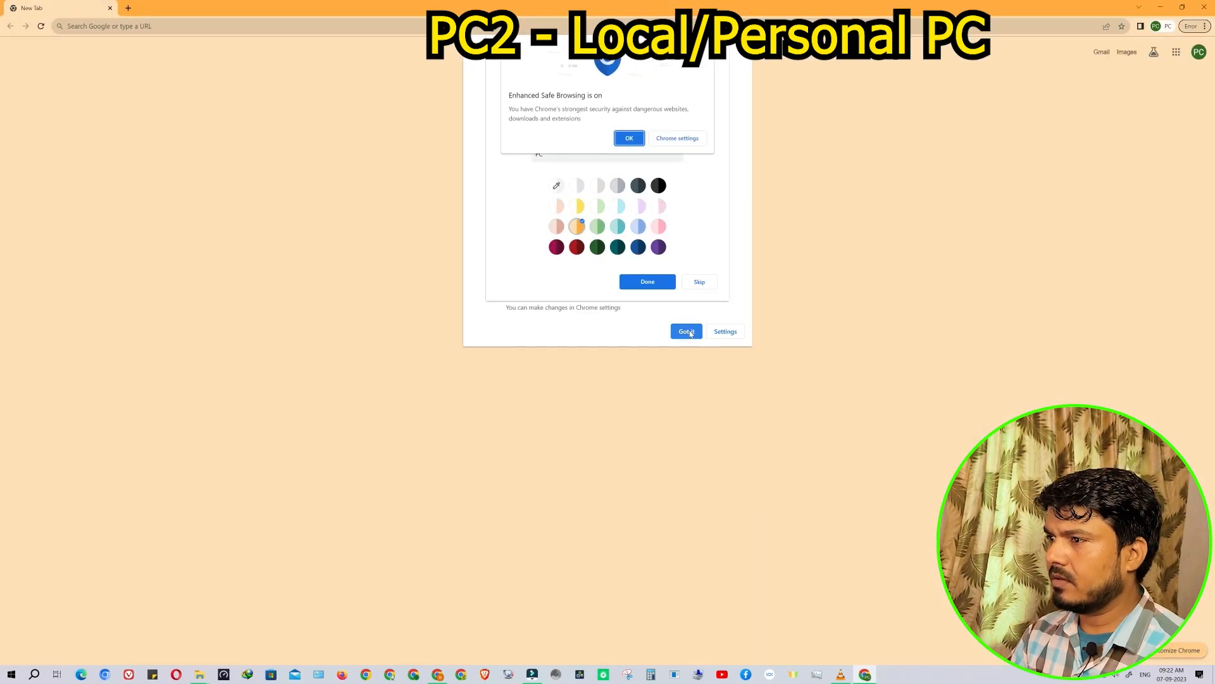
Dismiss the ad privacy, safe browsing and profile customization prompts
{"action": "left_click", "coordinate": [686, 331]}
{"action": "left_click", "coordinate": [629, 138]}
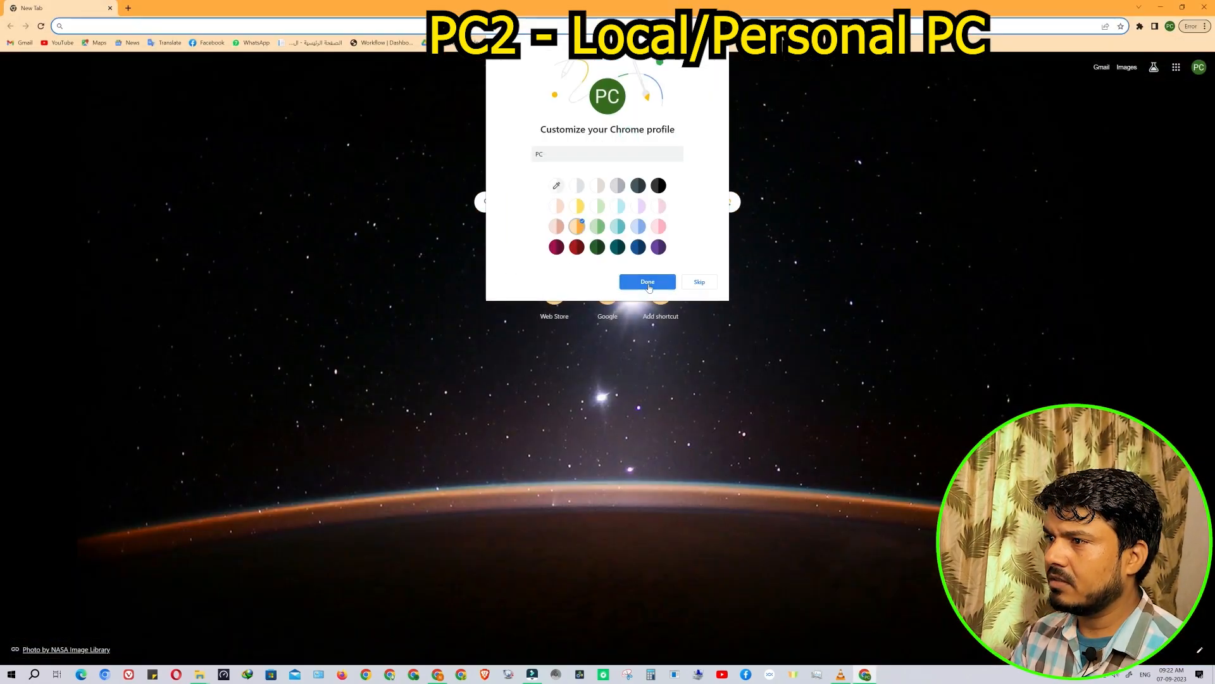
{"action": "left_click", "coordinate": [647, 283]}
{"action": "left_click", "coordinate": [149, 26]}
Rerun the 'remote desktop' search from history and open remotedesktop.google.com in the new profile
{"action": "left_click", "coordinate": [145, 31]}
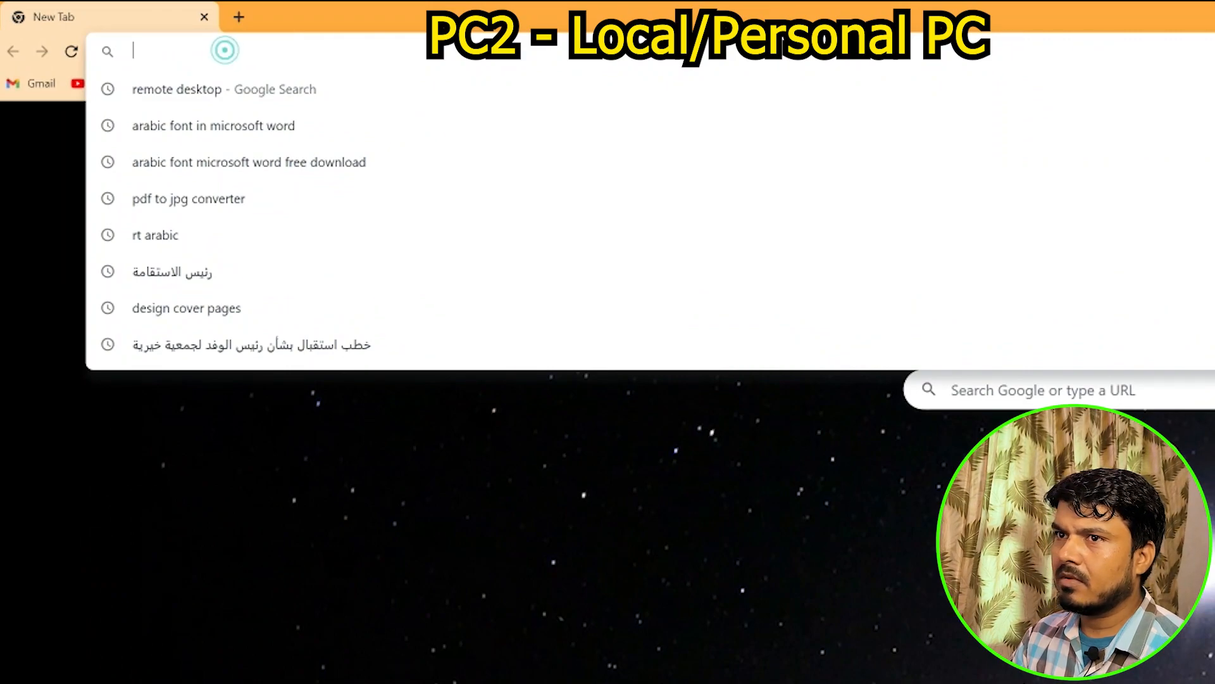
{"action": "left_click", "coordinate": [177, 94]}
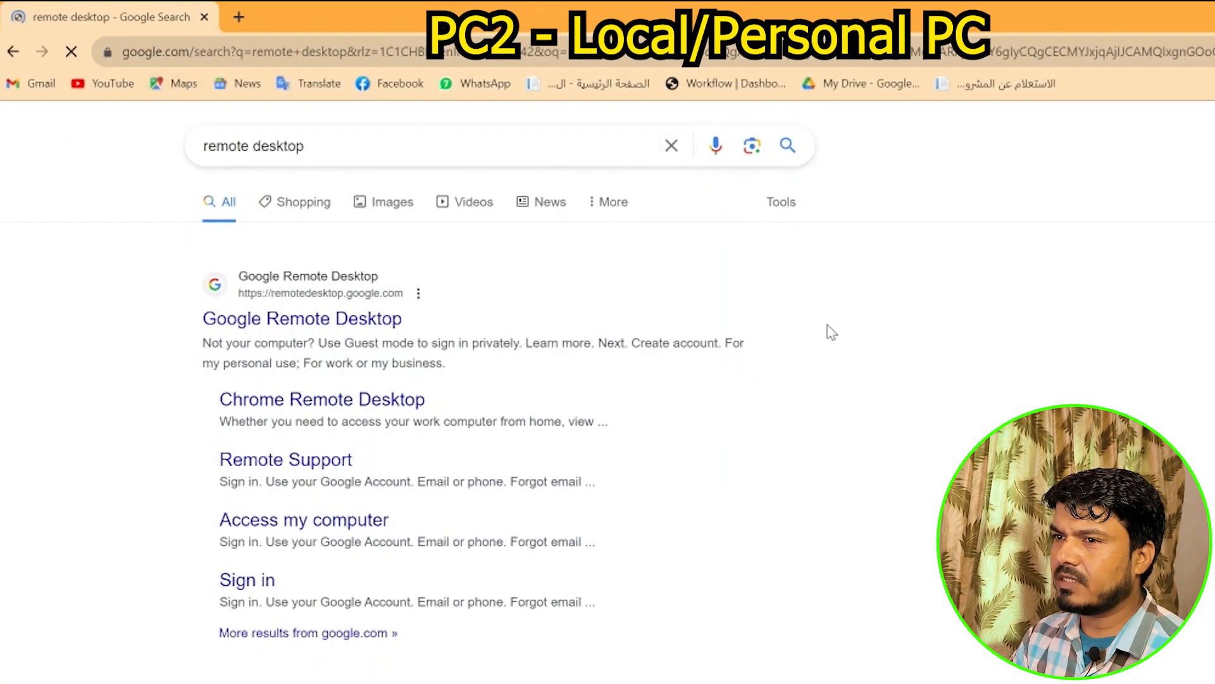
{"action": "left_click", "coordinate": [323, 317]}
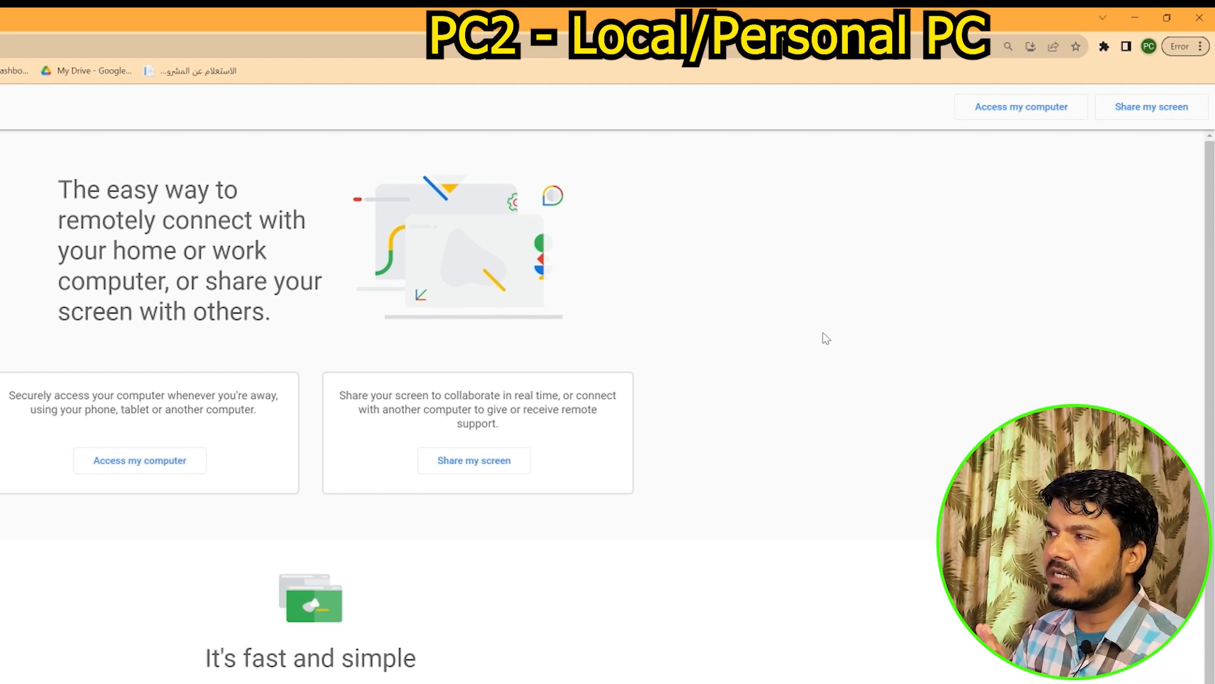
Install Chrome Remote Desktop as a maximized app and select DESKTOP-DELLi3A to reach its PIN prompt
{"action": "left_click", "coordinate": [120, 470]}
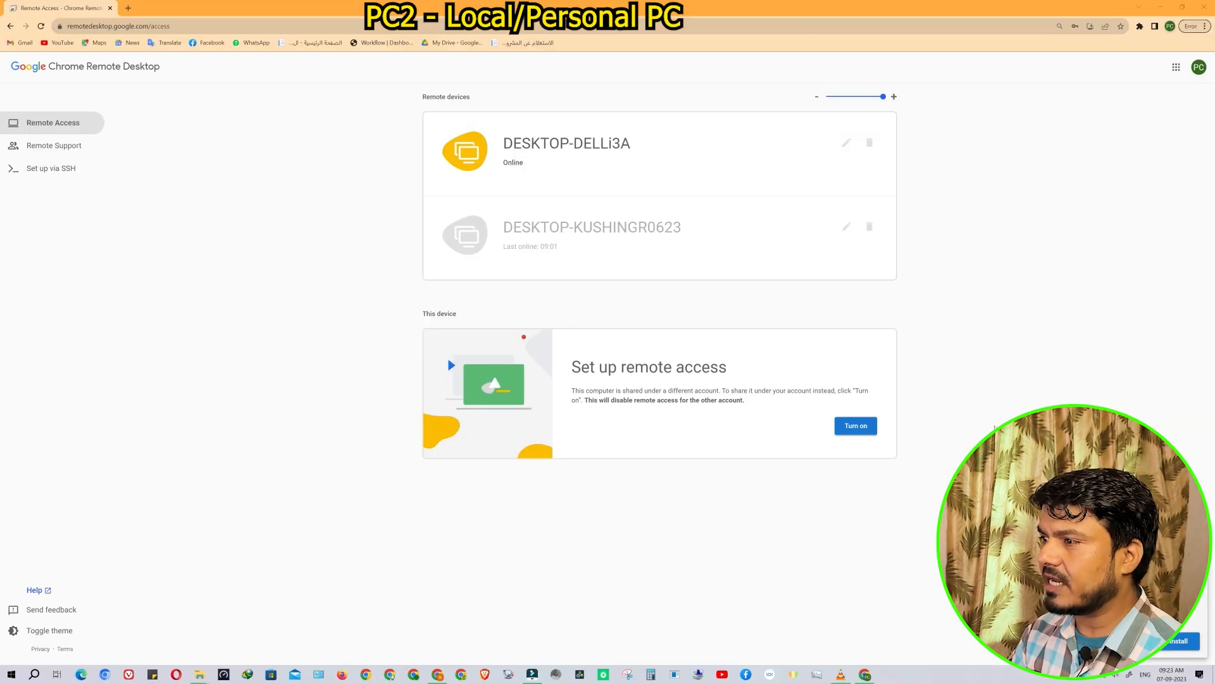
{"action": "left_click", "coordinate": [1185, 643]}
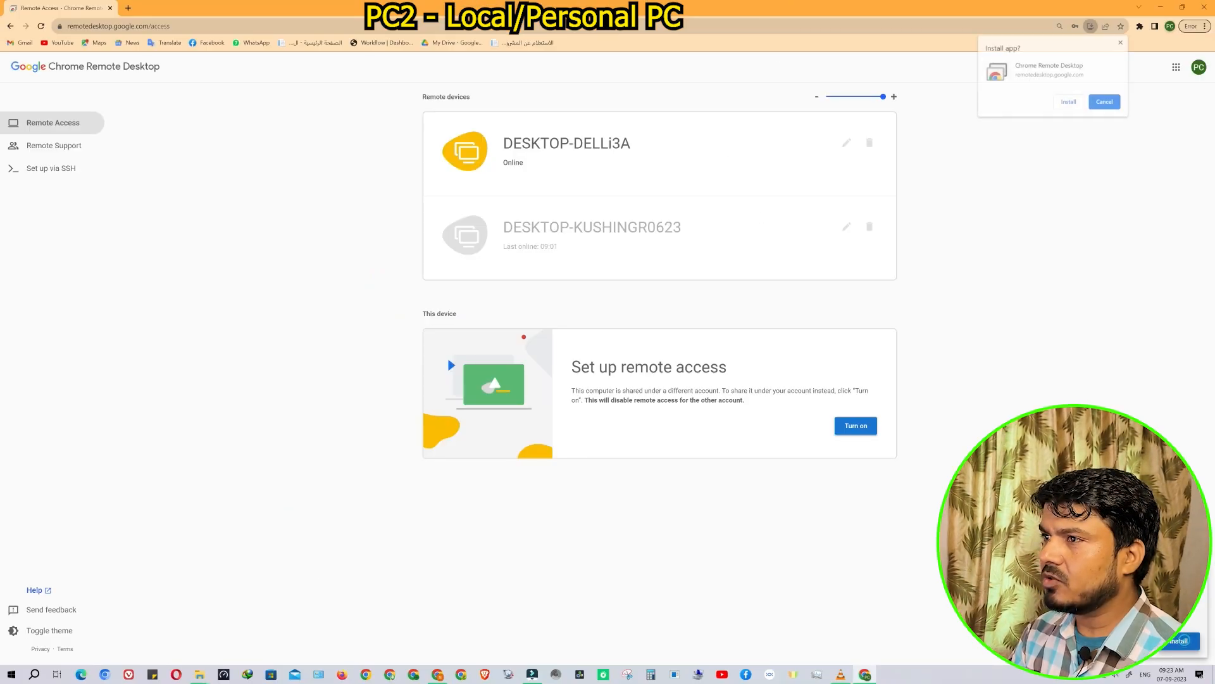
{"action": "left_click", "coordinate": [1073, 102]}
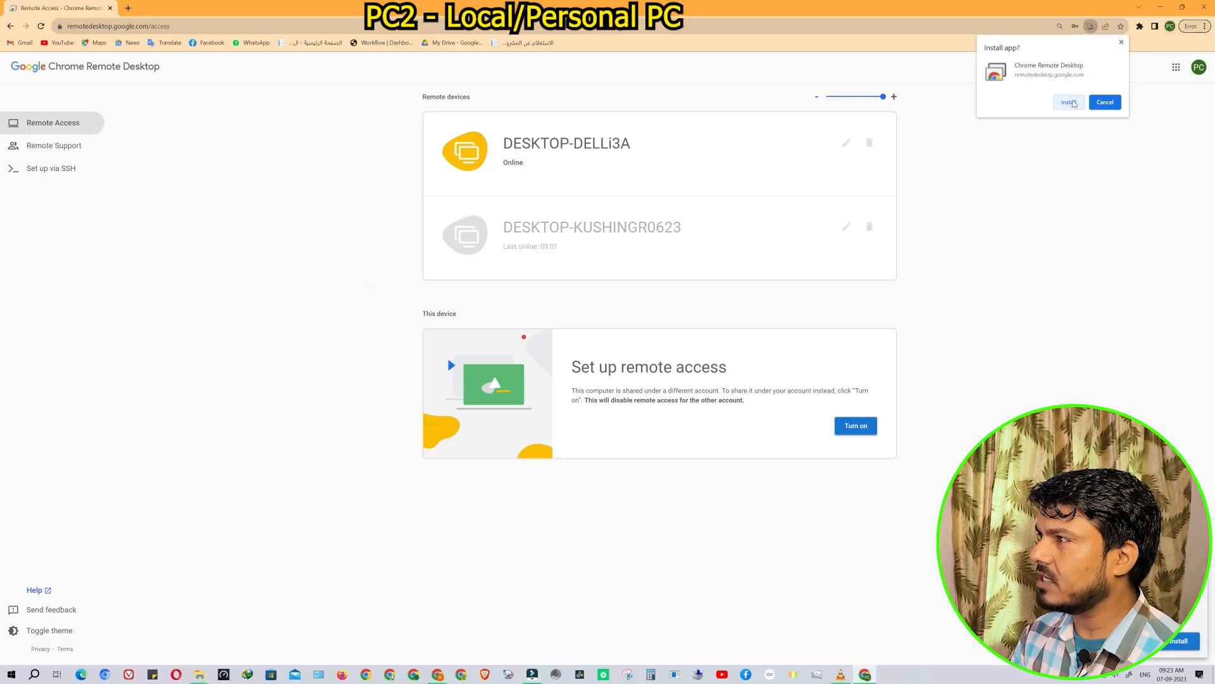
{"action": "left_click", "coordinate": [1069, 103]}
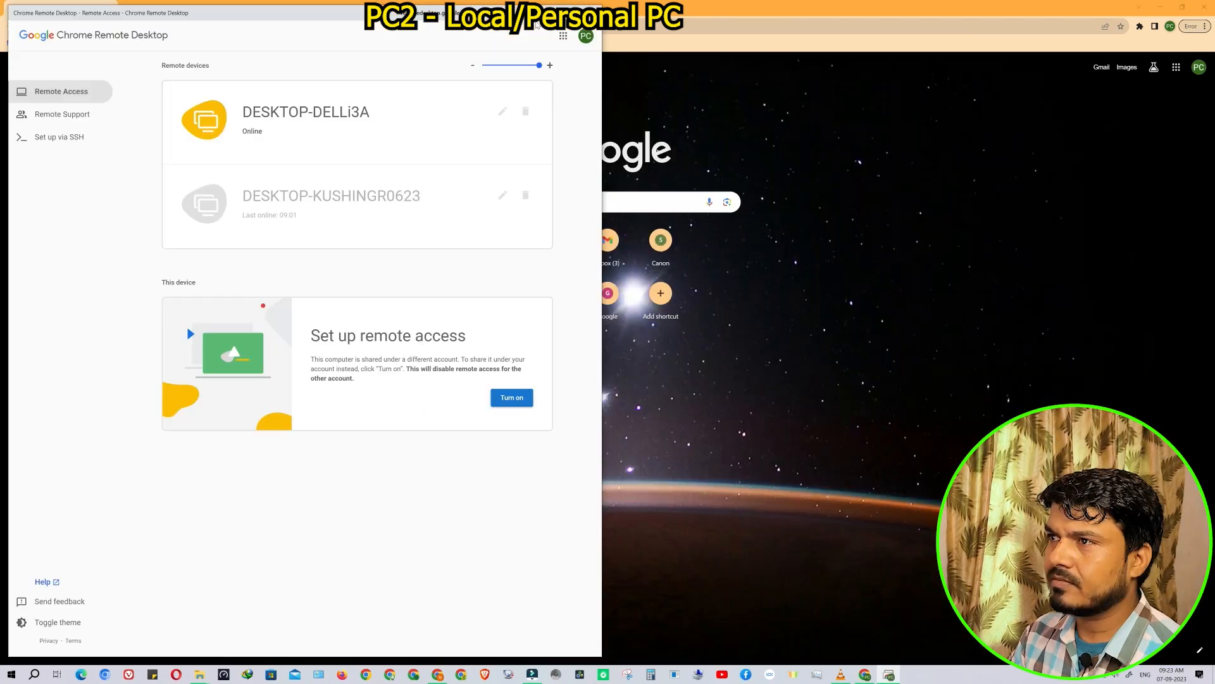
{"action": "left_click", "coordinate": [569, 13]}
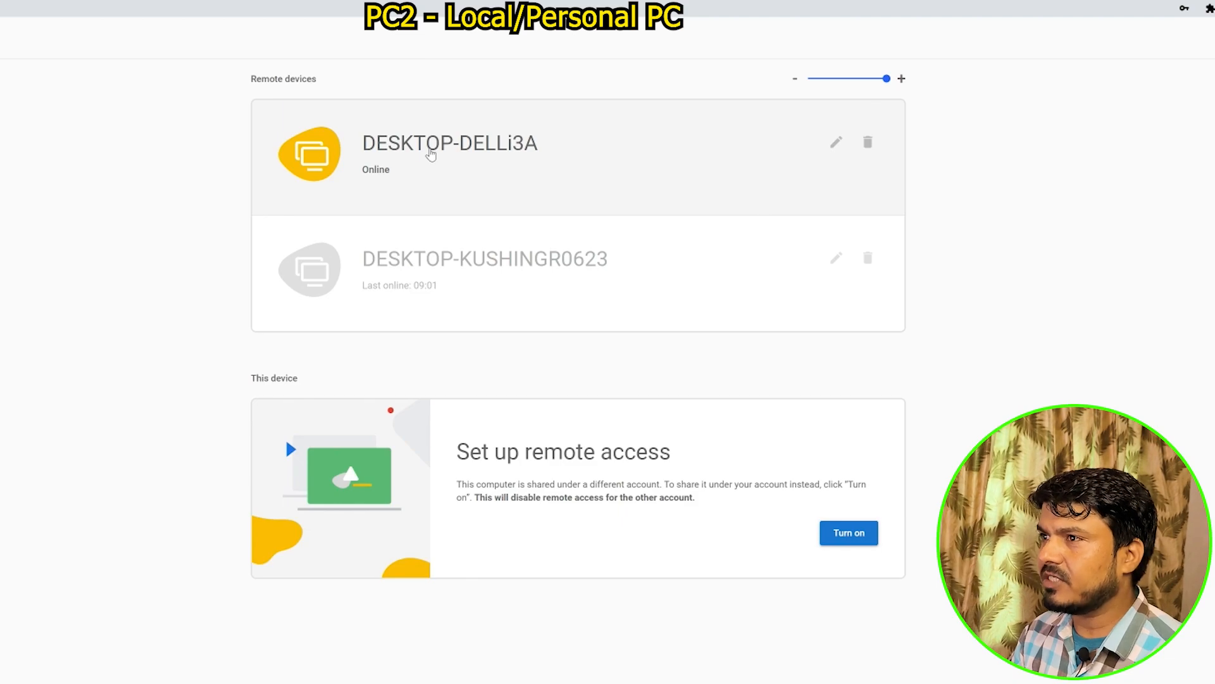
{"action": "left_click", "coordinate": [430, 155]}
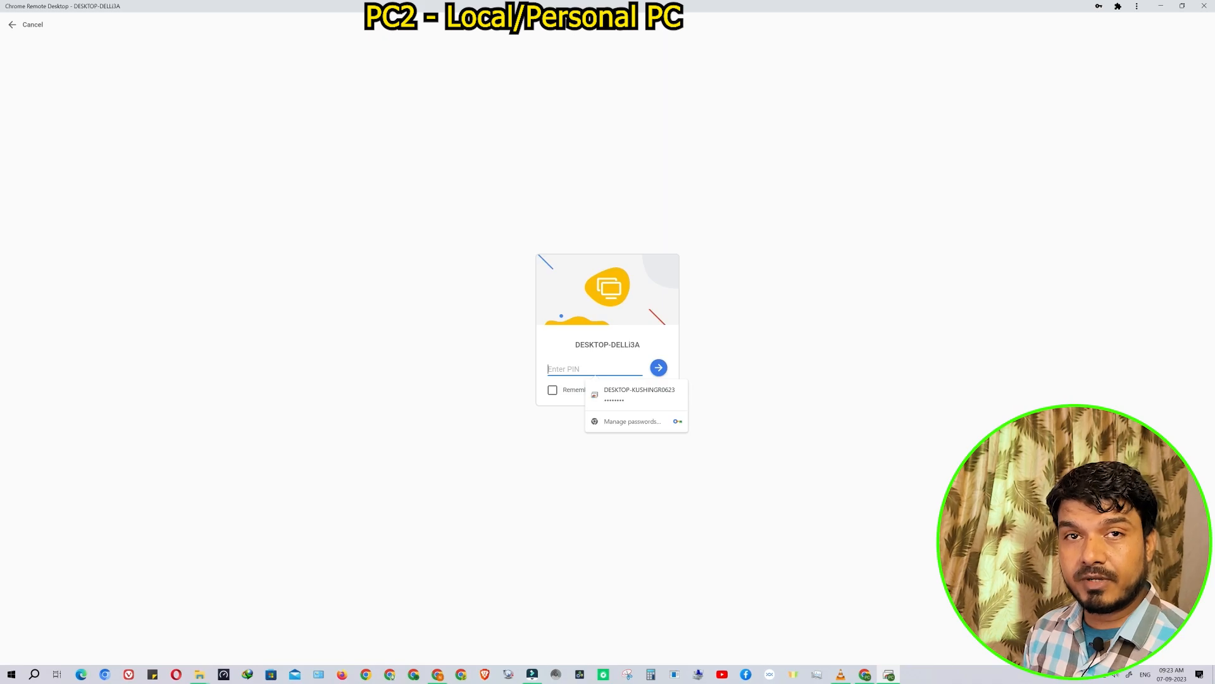
Enter the remote computer's PIN, tick 'Remember my PIN on this device', and submit it
{"action": "type", "text": "••••••"}
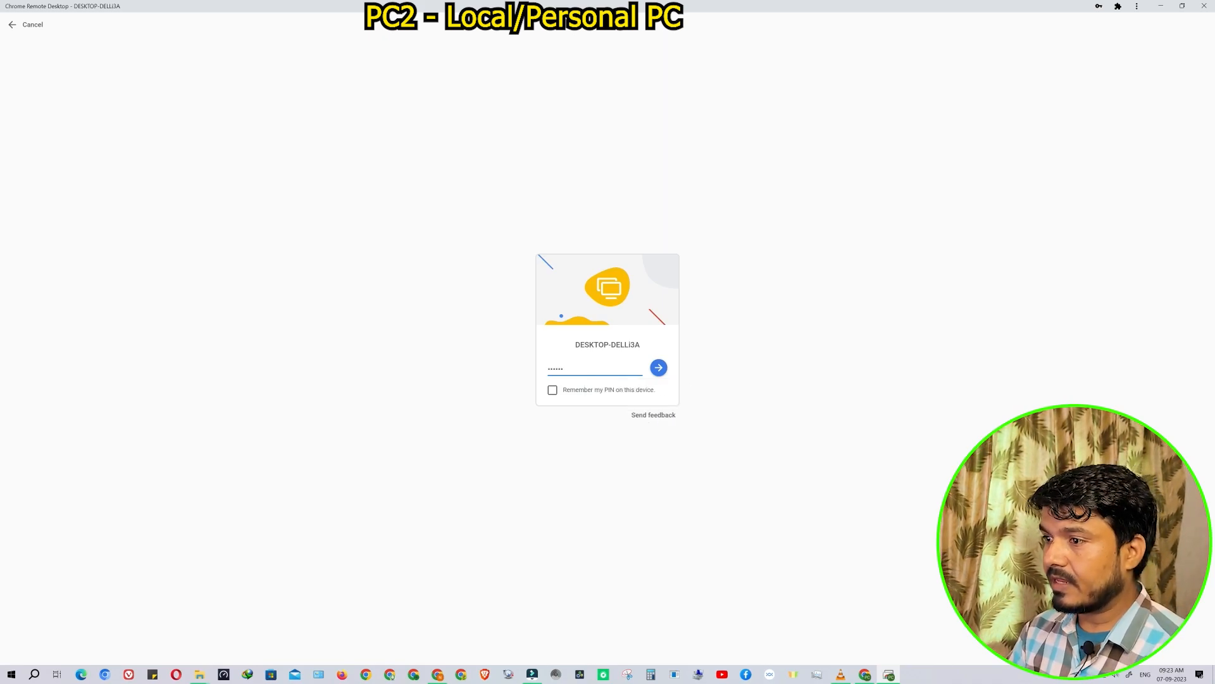
{"action": "left_click", "coordinate": [553, 389]}
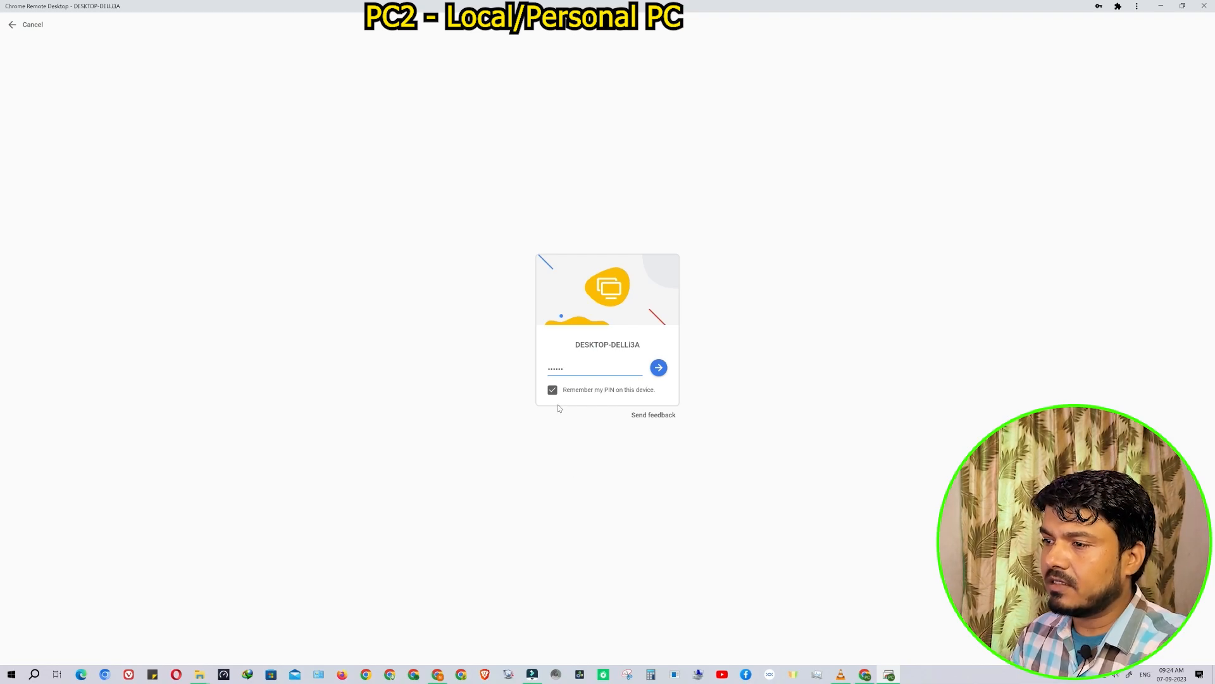
{"action": "left_click", "coordinate": [659, 369]}
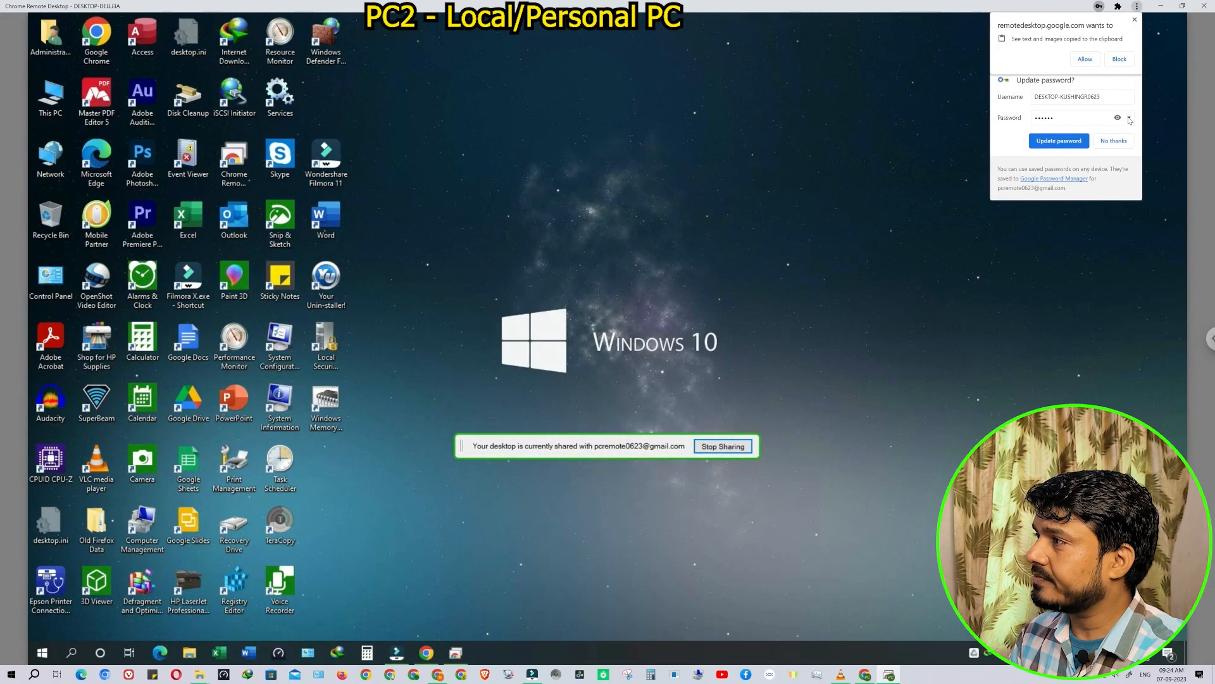
Dismiss the clipboard and Update password prompts, then minimize all windows to the local desktop
{"action": "left_click", "coordinate": [1117, 62]}
{"action": "left_click", "coordinate": [1059, 142]}
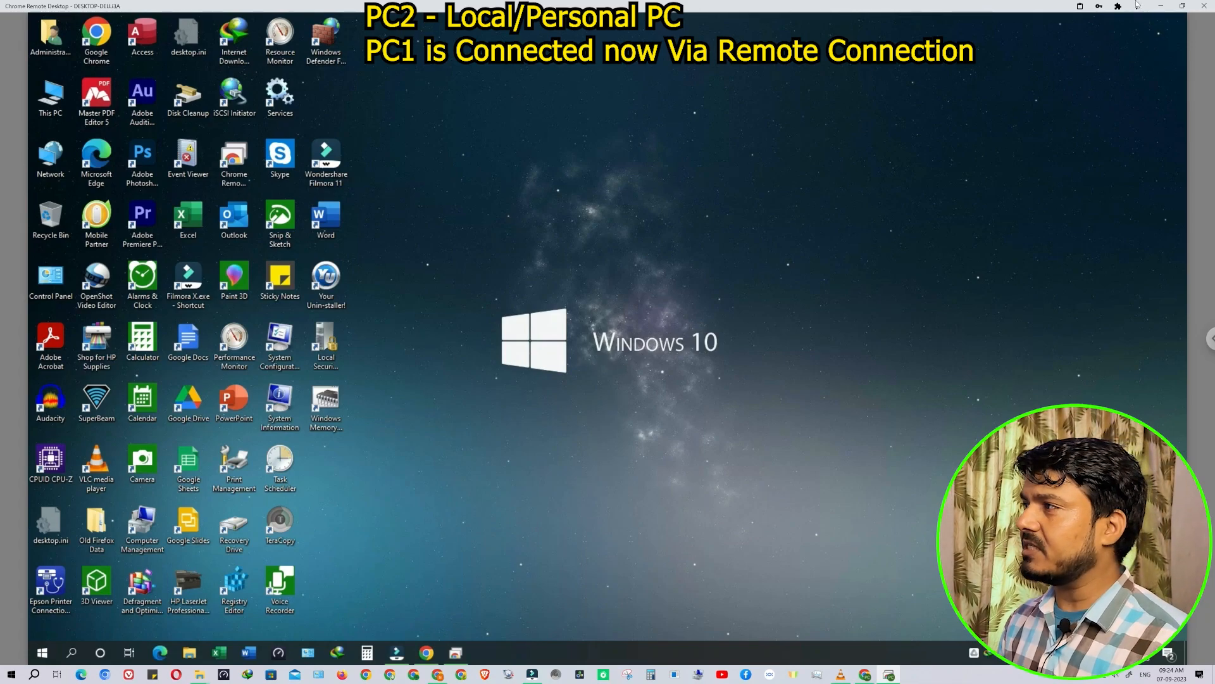
{"action": "left_click", "coordinate": [1166, 7]}
{"action": "left_click", "coordinate": [1160, 7]}
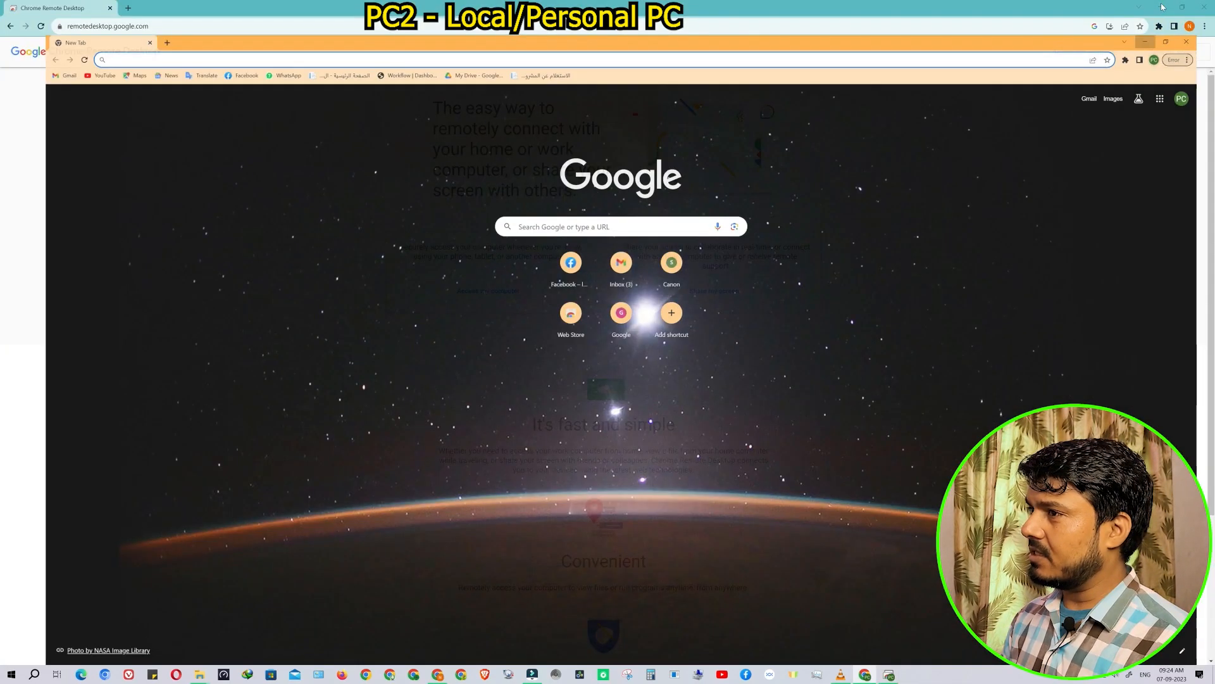
{"action": "left_click", "coordinate": [1160, 7]}
Refresh the local desktop and restore the Chrome Remote Desktop window from the taskbar
{"action": "right_click", "coordinate": [624, 154]}
{"action": "left_click", "coordinate": [650, 179]}
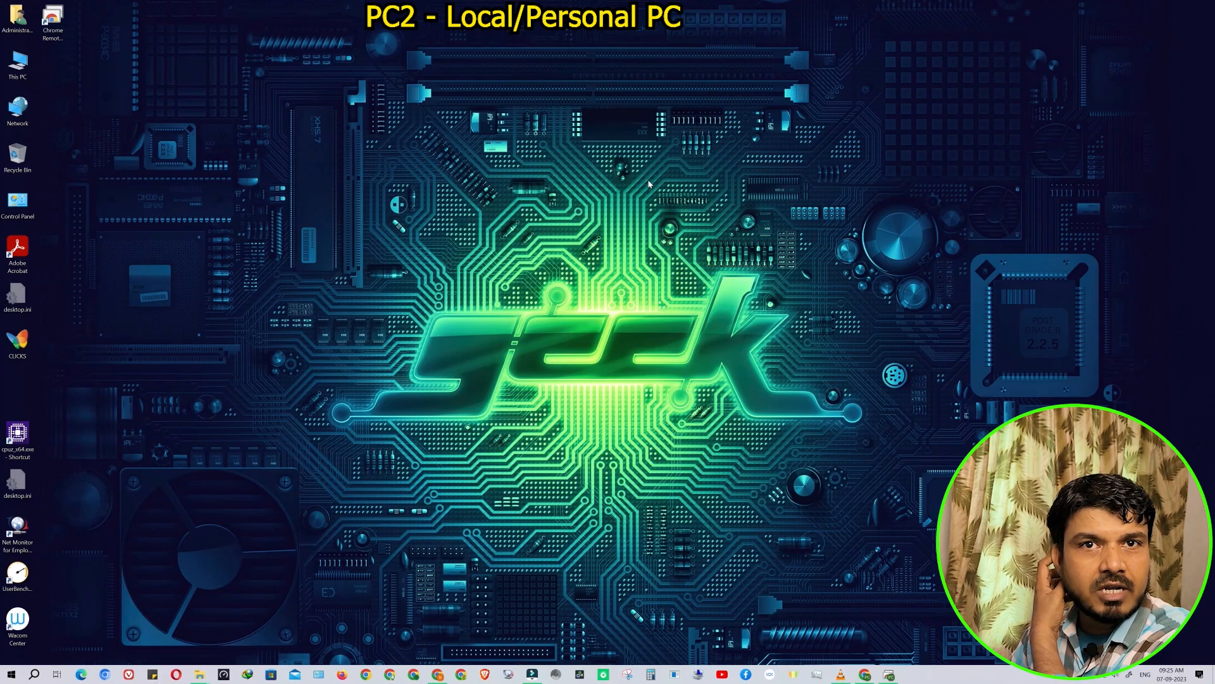
{"action": "left_click", "coordinate": [888, 676]}
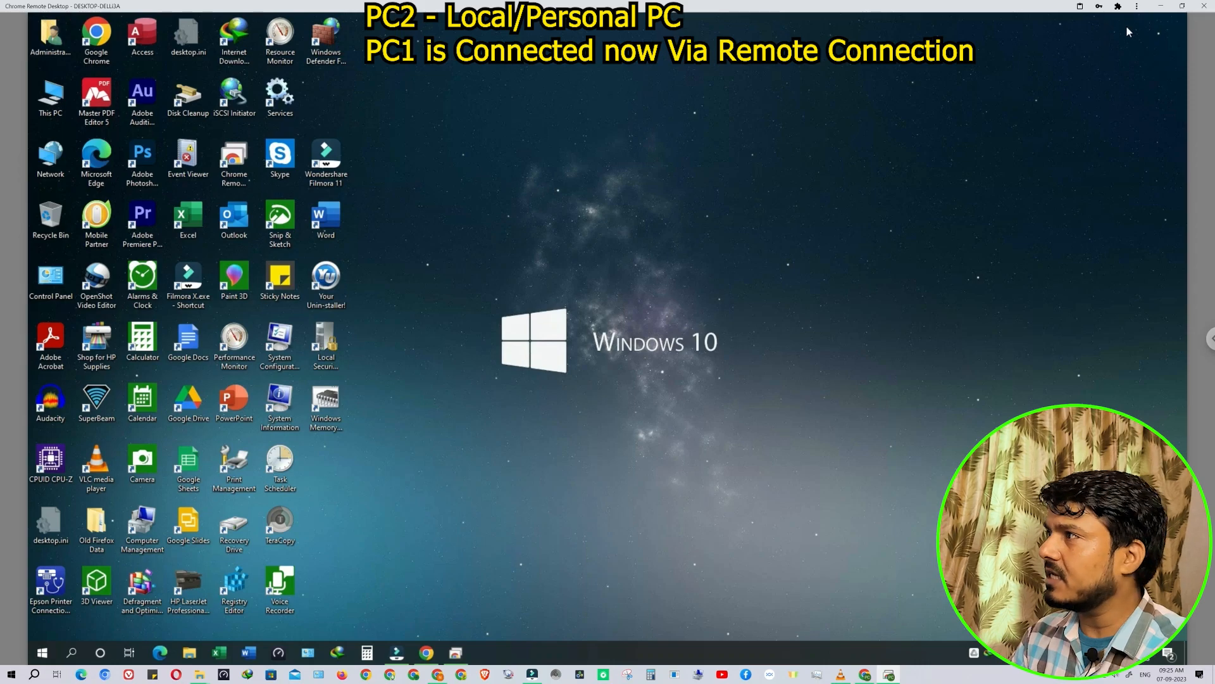
Switch the remote session to Full-screen from the side panel, then close the panel
{"action": "left_click", "coordinate": [1211, 340]}
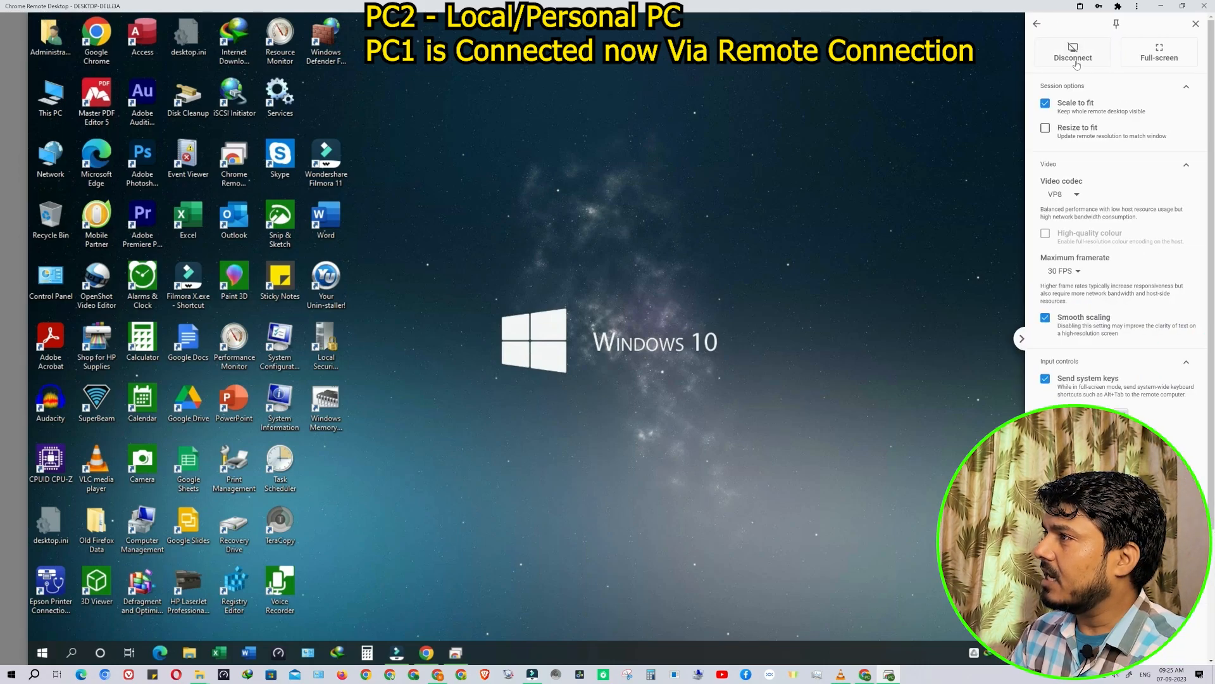
{"action": "left_click", "coordinate": [1167, 56]}
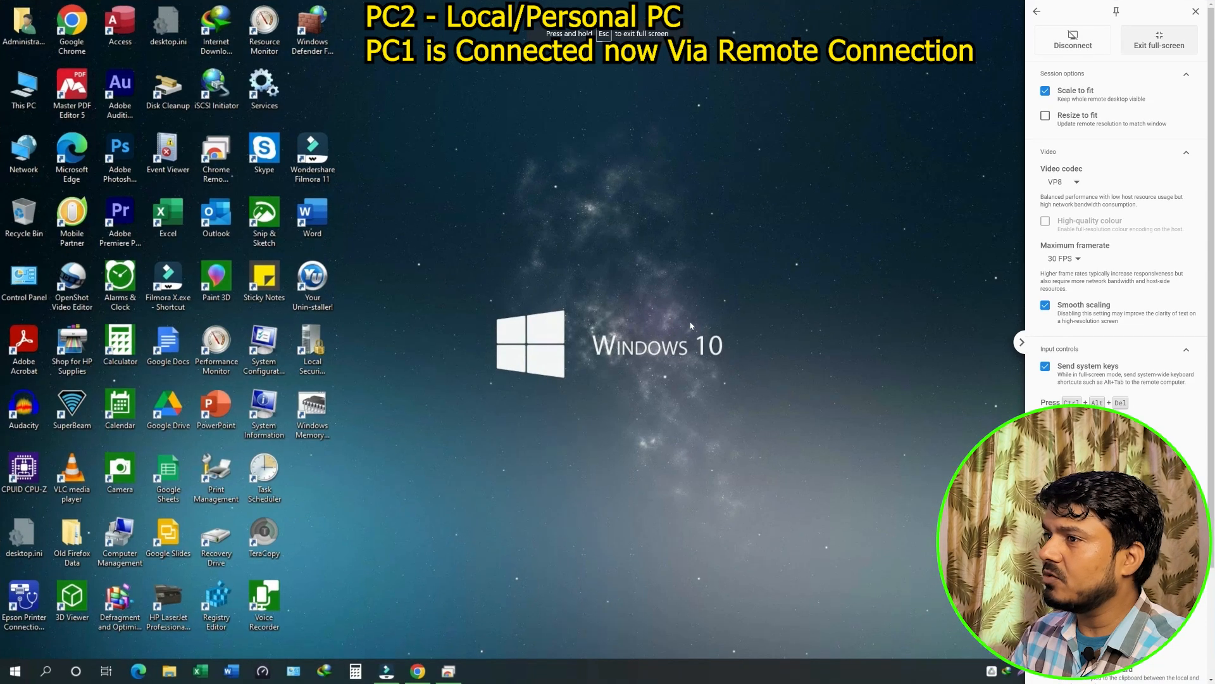
{"action": "left_click", "coordinate": [1020, 340]}
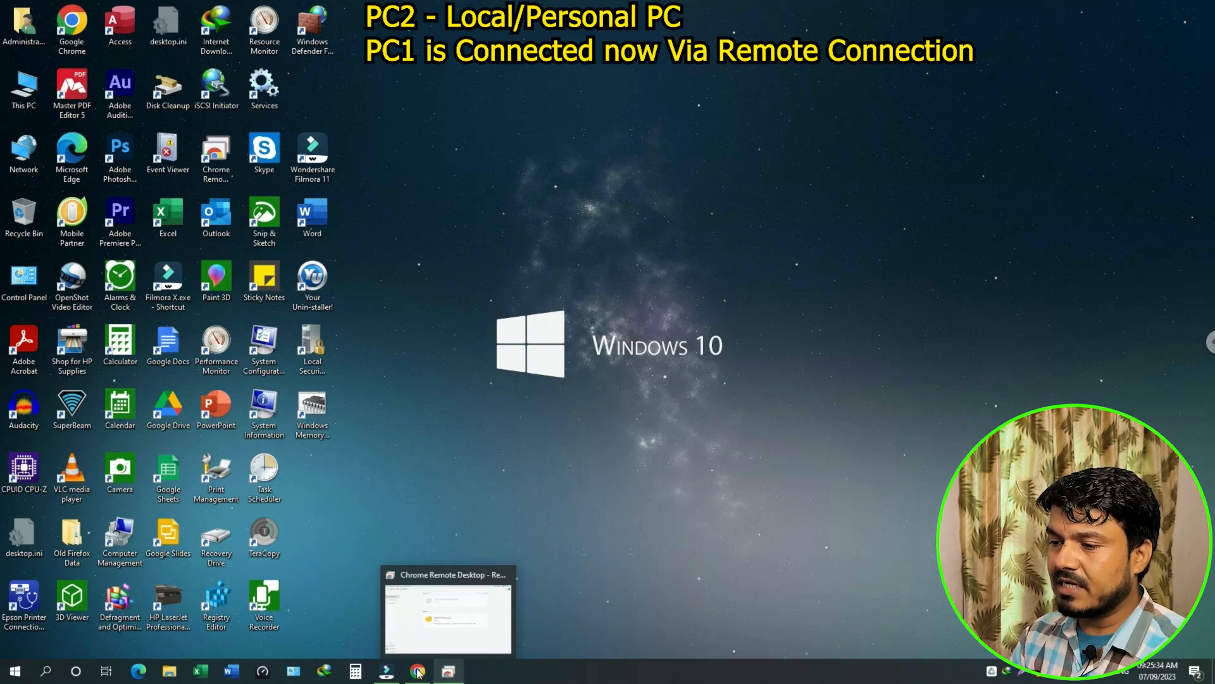
{"action": "double_click", "coordinate": [26, 95]}
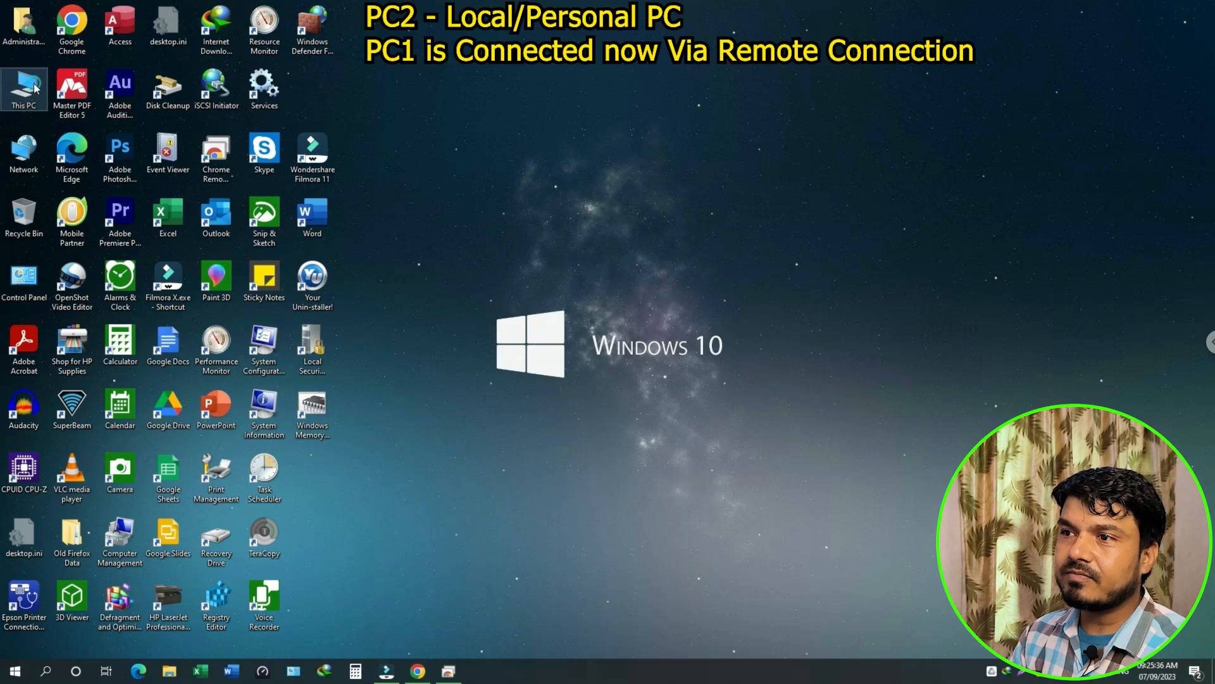
{"action": "left_click", "coordinate": [1107, 100]}
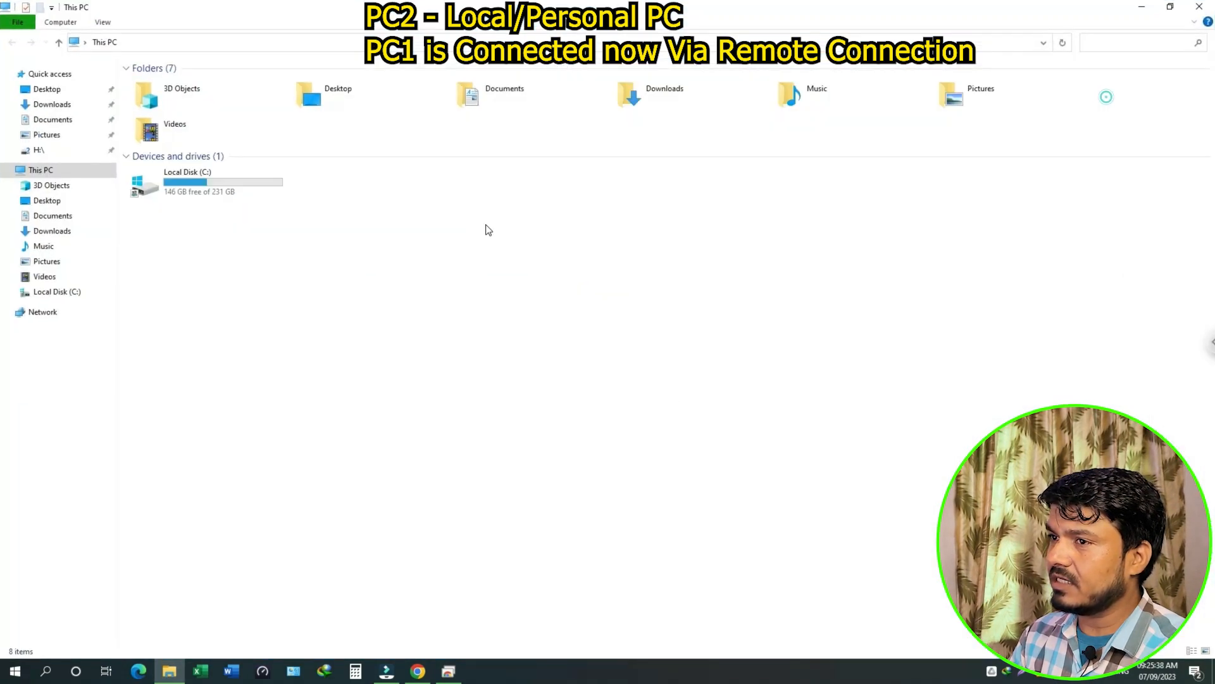
{"action": "left_click", "coordinate": [1141, 7]}
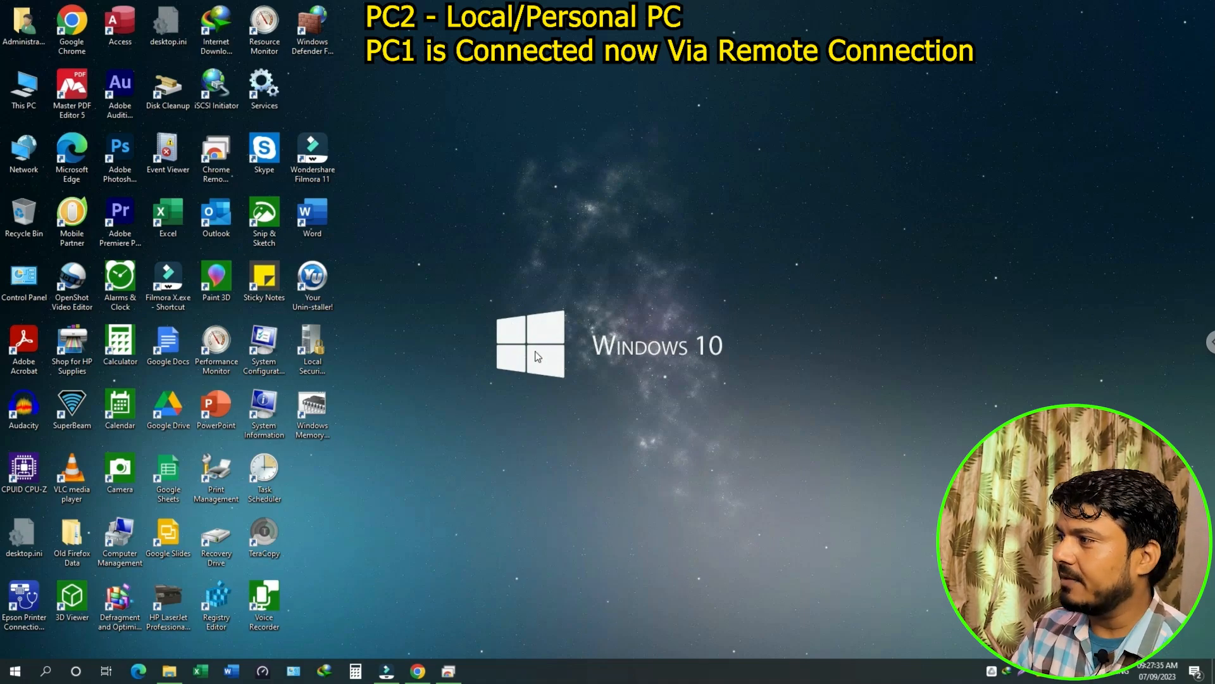
Open the session options panel and review its settings: Scale to fit, VP8 codec, 30 FPS
{"action": "left_click", "coordinate": [1210, 341]}
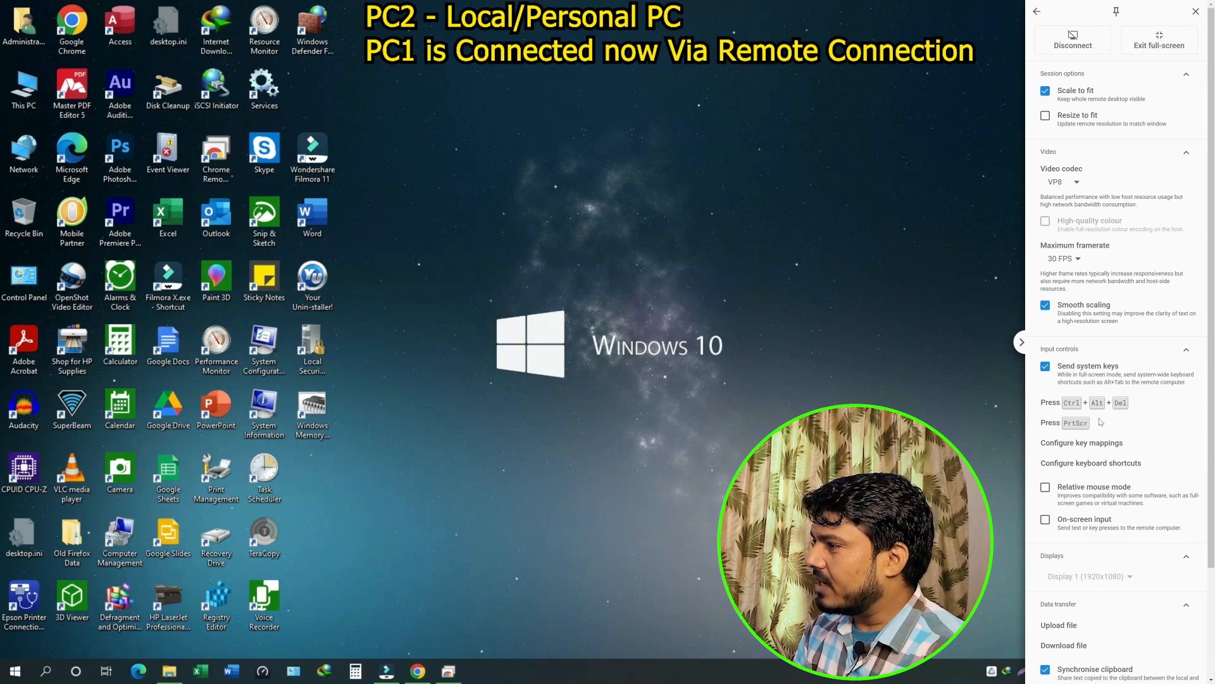
{"action": "scroll", "coordinate": [1099, 489], "scroll_direction": "down", "scroll_amount": 2}
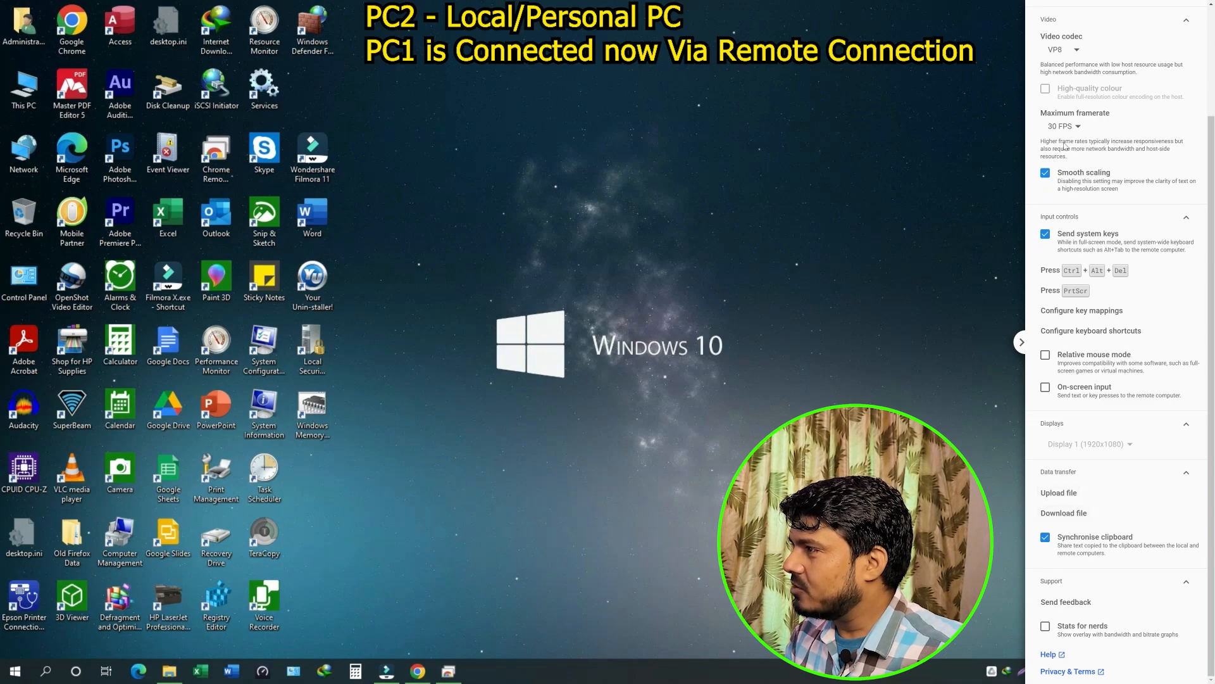
{"action": "scroll", "coordinate": [1117, 291], "scroll_direction": "up", "scroll_amount": 2}
{"action": "scroll", "coordinate": [1117, 291], "scroll_direction": "up", "scroll_amount": 1}
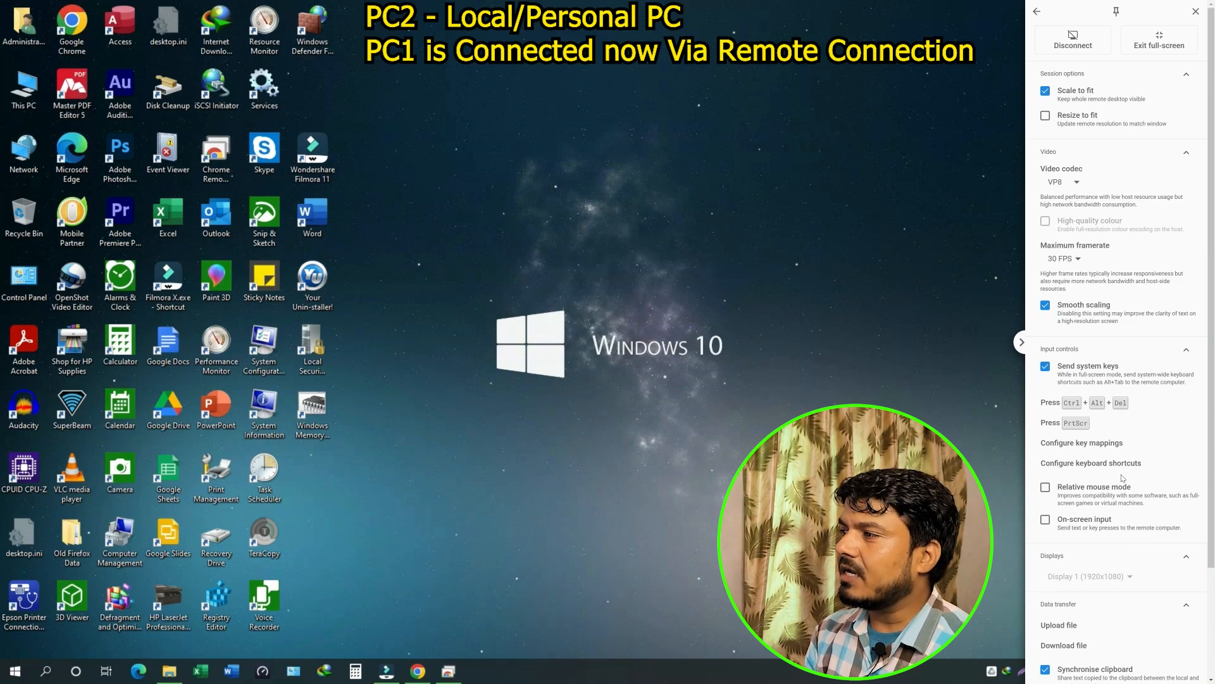
Disconnect from DESKTOP-DELLi3A using the session options panel, returning to the Remote Access device list
{"action": "left_click", "coordinate": [1021, 342]}
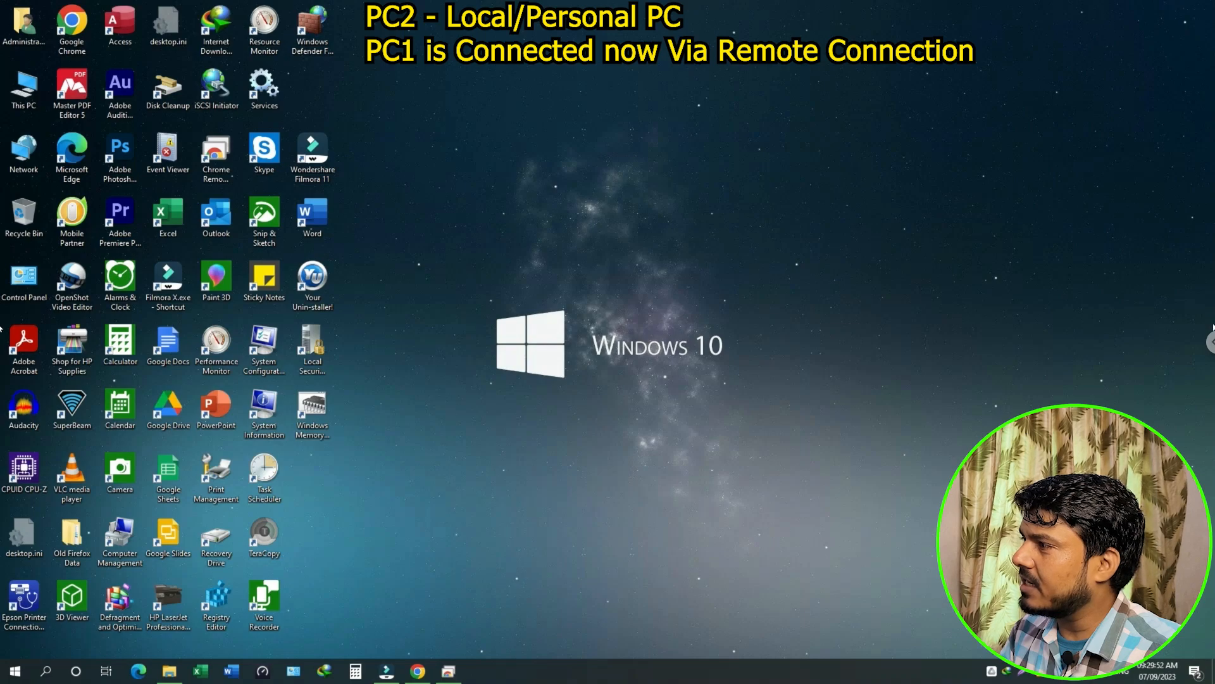
{"action": "left_click", "coordinate": [1210, 342]}
{"action": "left_click", "coordinate": [1086, 47]}
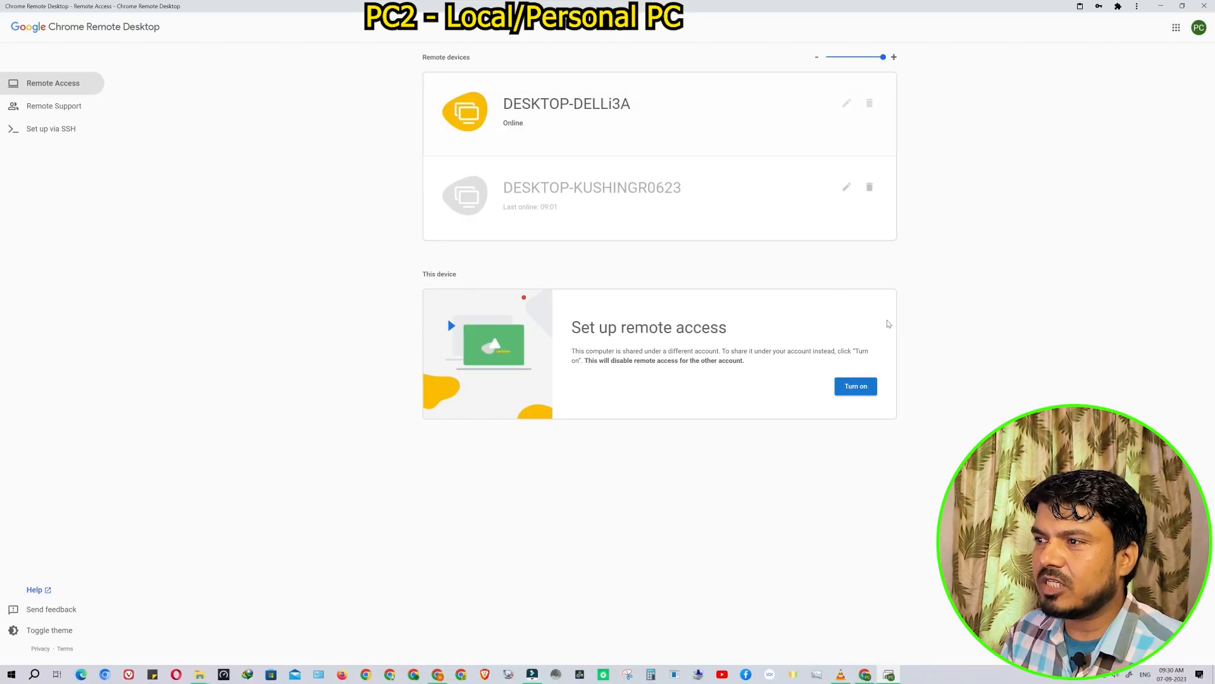
Reconnect to DESKTOP-DELLi3A, move the sharing banner aside, and open the session options panel
{"action": "left_click", "coordinate": [555, 111]}
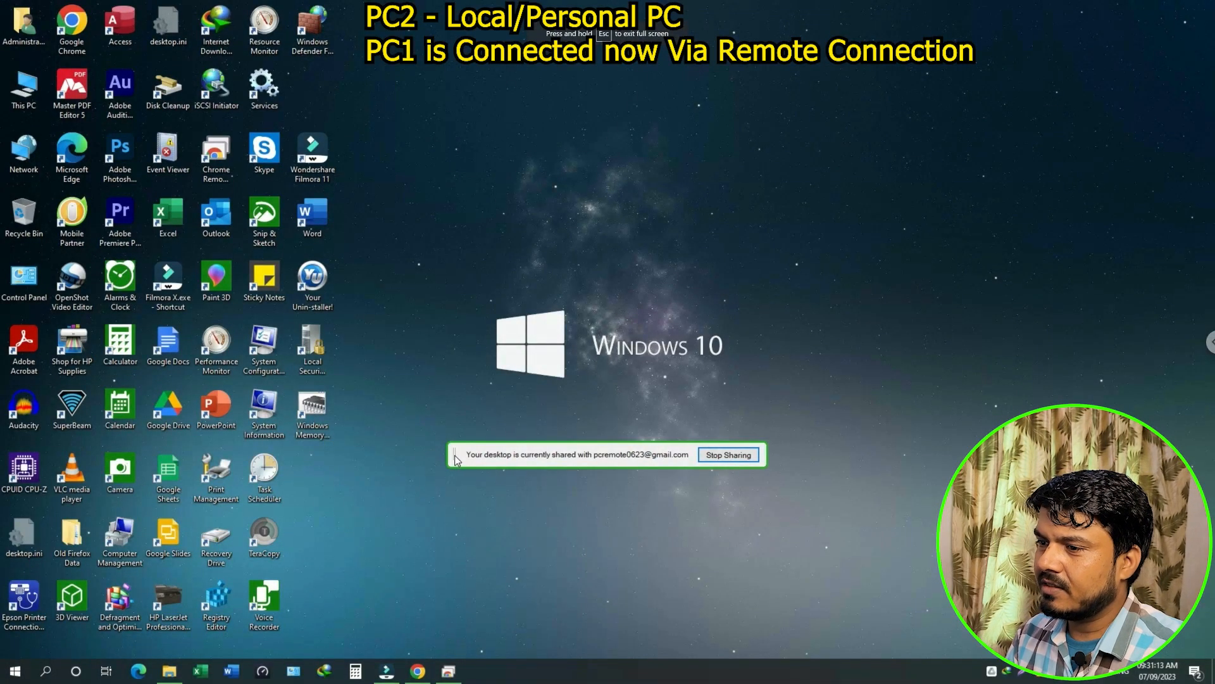
{"action": "left_click_drag", "start_coordinate": [455, 454], "coordinate": [1213, 670]}
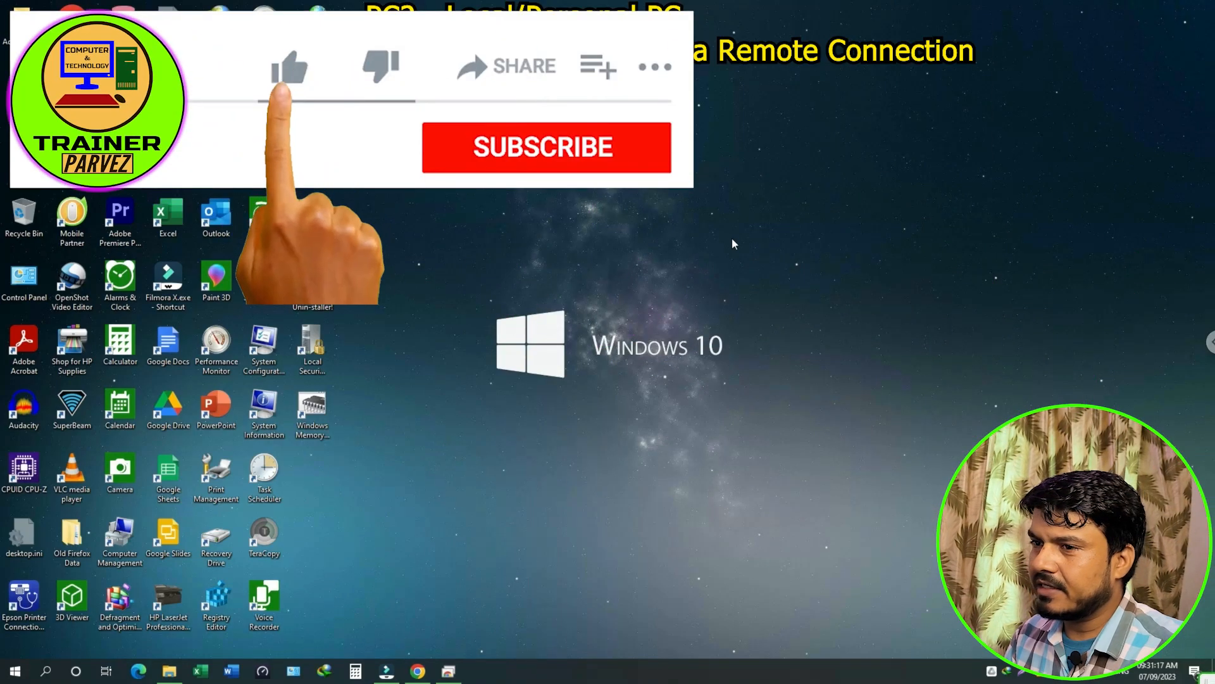
{"action": "left_click", "coordinate": [1209, 342]}
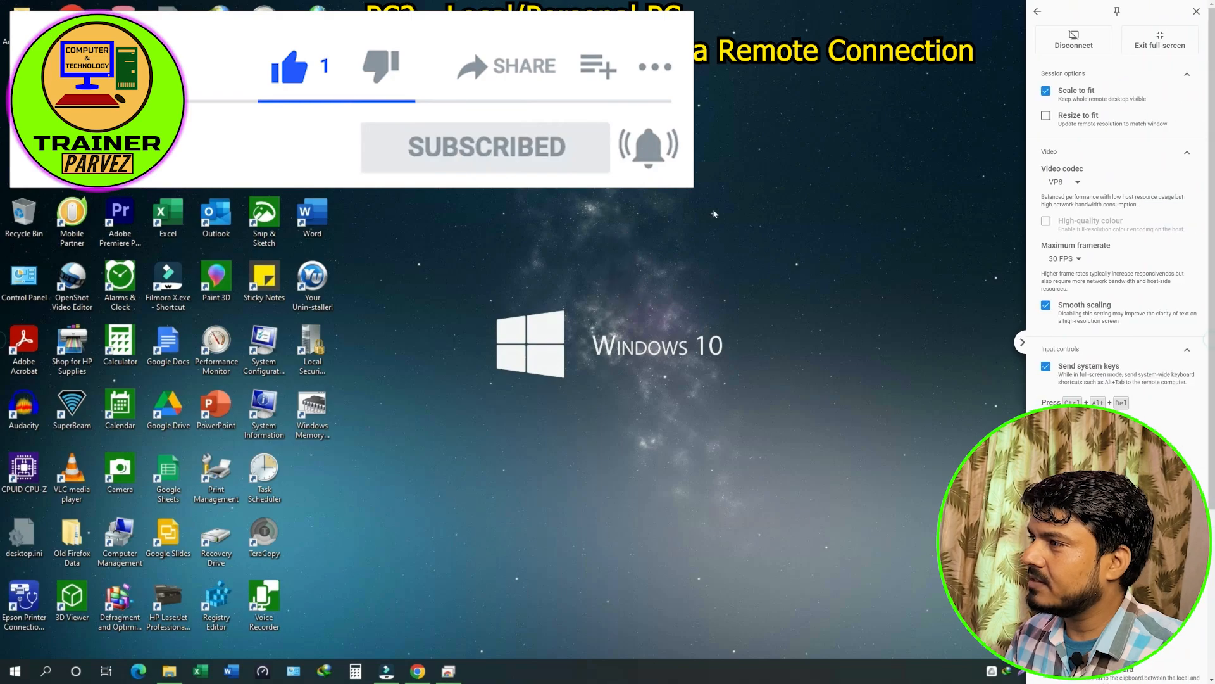